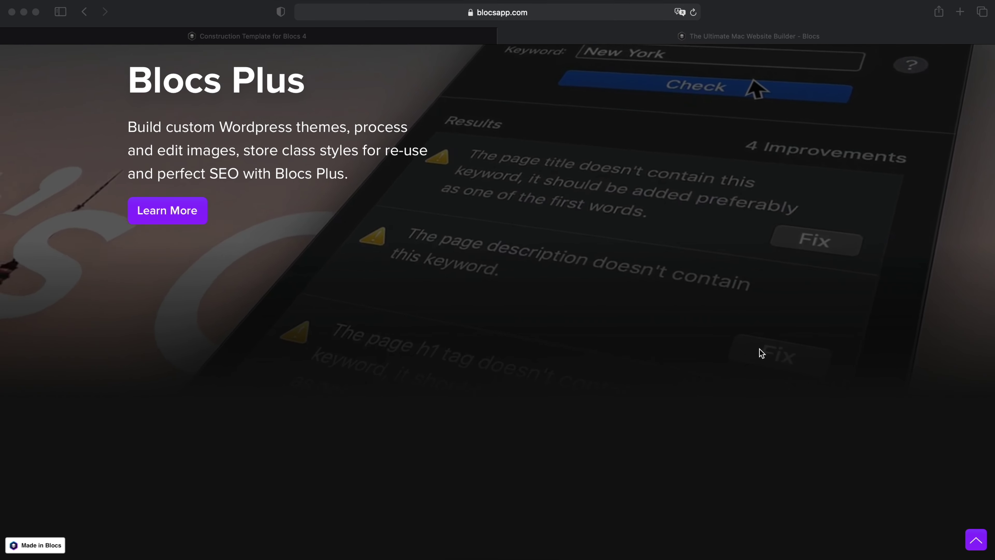
Step: Scroll through the Blocs website in Safari
{"action": "scroll", "coordinate": [759, 349], "scroll_direction": "down", "scroll_amount": 10}
{"action": "scroll", "coordinate": [760, 349], "scroll_direction": "down", "scroll_amount": 10}
{"action": "scroll", "coordinate": [759, 349], "scroll_direction": "up", "scroll_amount": 5}
{"action": "scroll", "coordinate": [759, 348], "scroll_direction": "down", "scroll_amount": 5}
{"action": "scroll", "coordinate": [760, 349], "scroll_direction": "up", "scroll_amount": 7}
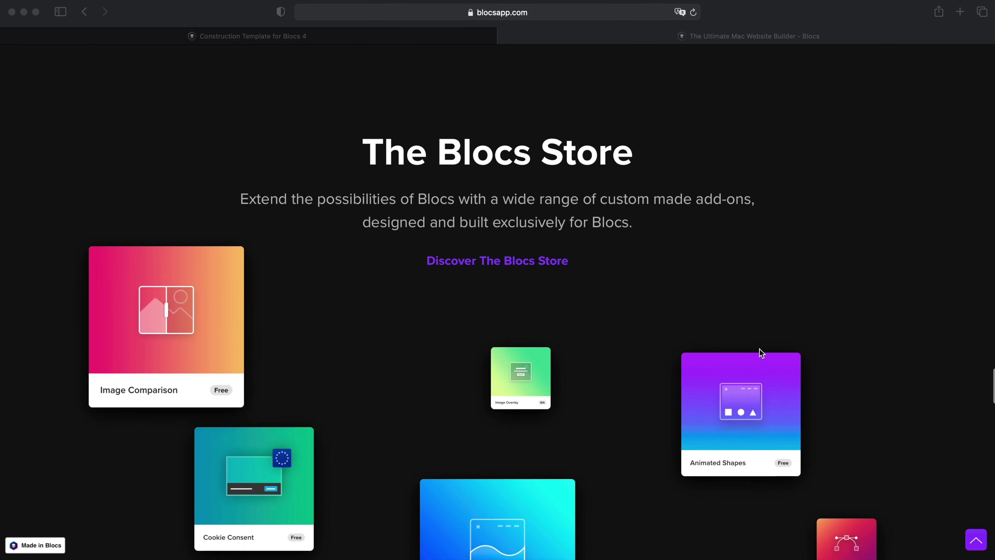
{"action": "scroll", "coordinate": [759, 348], "scroll_direction": "down", "scroll_amount": 9}
{"action": "scroll", "coordinate": [760, 348], "scroll_direction": "up", "scroll_amount": 5}
Step: Switch to the Construction Template demo and scroll to its Amazing Global Partners section
{"action": "left_click", "coordinate": [434, 34]}
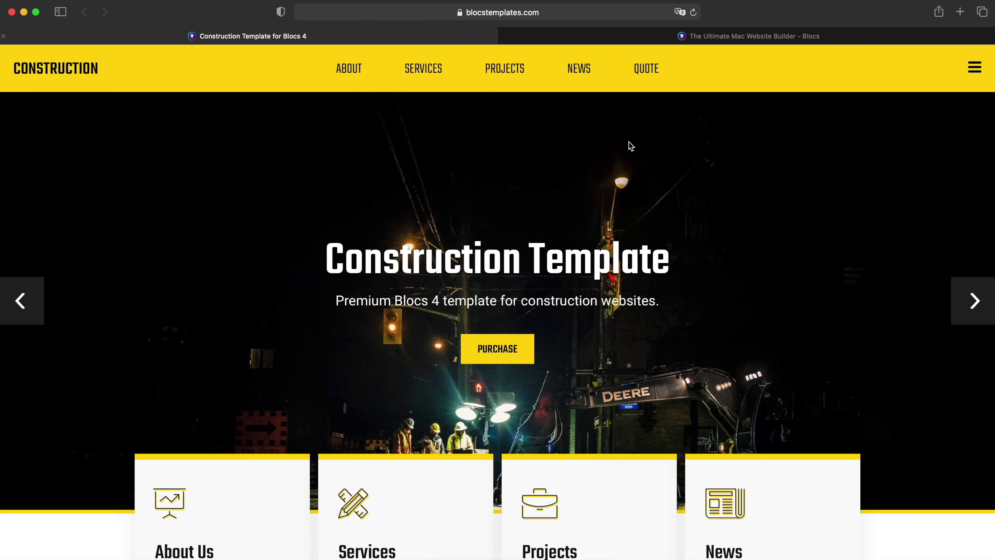
{"action": "scroll", "coordinate": [699, 174], "scroll_direction": "down", "scroll_amount": 20}
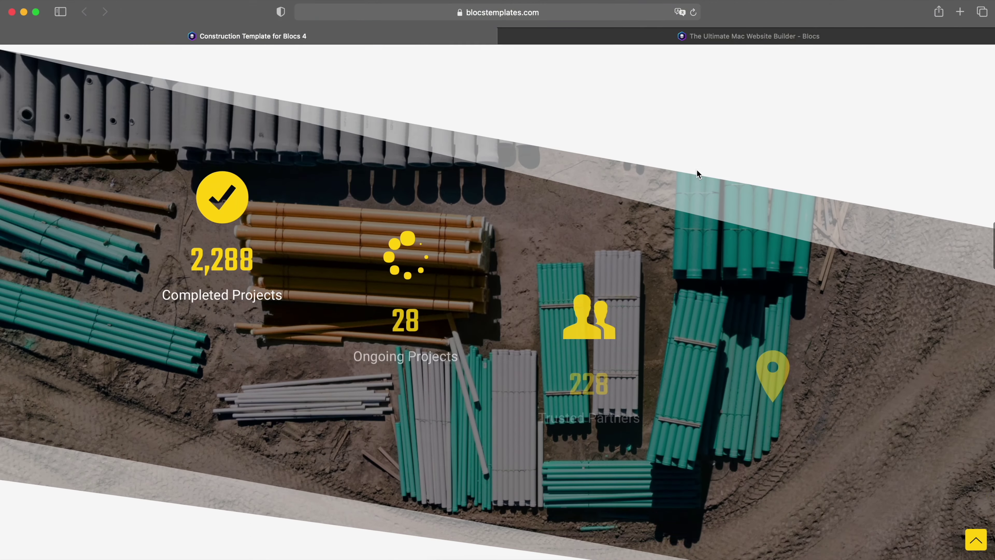
{"action": "scroll", "coordinate": [697, 172], "scroll_direction": "down", "scroll_amount": 20}
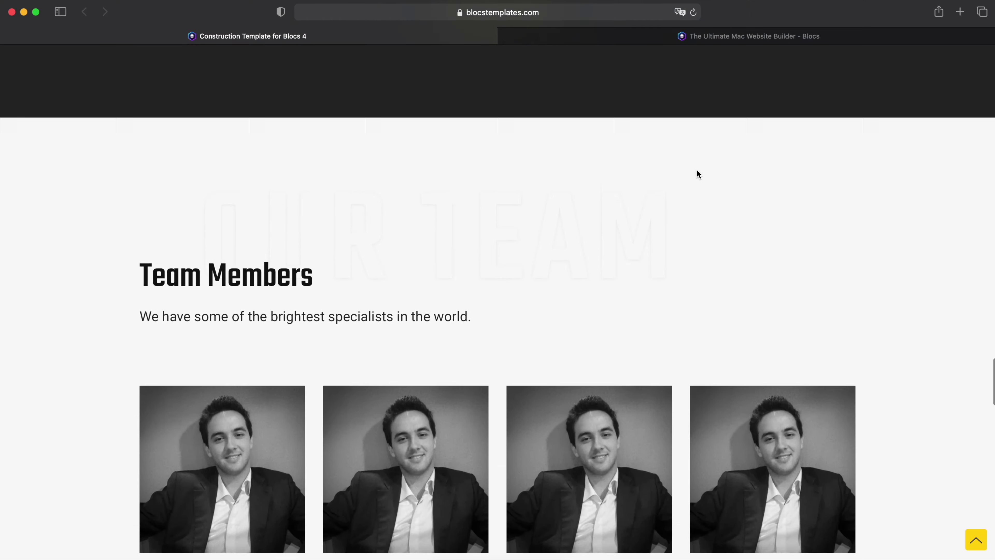
{"action": "scroll", "coordinate": [696, 174], "scroll_direction": "down", "scroll_amount": 10}
{"action": "scroll", "coordinate": [697, 173], "scroll_direction": "up", "scroll_amount": 5}
{"action": "scroll", "coordinate": [697, 174], "scroll_direction": "down", "scroll_amount": 5}
{"action": "scroll", "coordinate": [696, 174], "scroll_direction": "up", "scroll_amount": 10}
{"action": "scroll", "coordinate": [696, 173], "scroll_direction": "down", "scroll_amount": 8}
{"action": "scroll", "coordinate": [697, 173], "scroll_direction": "up", "scroll_amount": 1}
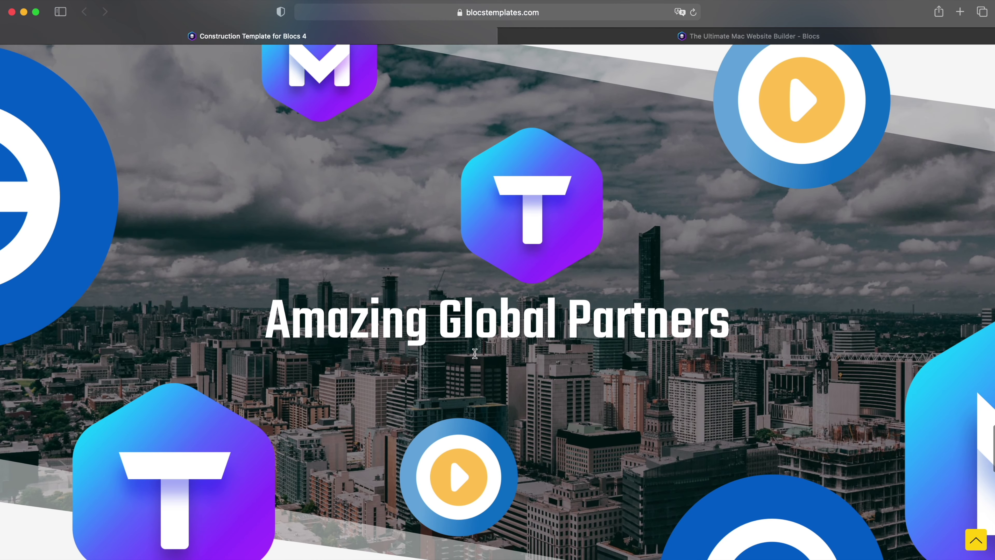
{"action": "scroll", "coordinate": [716, 300], "scroll_direction": "down", "scroll_amount": 5}
{"action": "scroll", "coordinate": [716, 299], "scroll_direction": "up", "scroll_amount": 8}
{"action": "scroll", "coordinate": [716, 300], "scroll_direction": "down", "scroll_amount": 6}
{"action": "scroll", "coordinate": [717, 304], "scroll_direction": "up", "scroll_amount": 4}
{"action": "scroll", "coordinate": [717, 304], "scroll_direction": "down", "scroll_amount": 3}
{"action": "scroll", "coordinate": [710, 211], "scroll_direction": "up", "scroll_amount": 6}
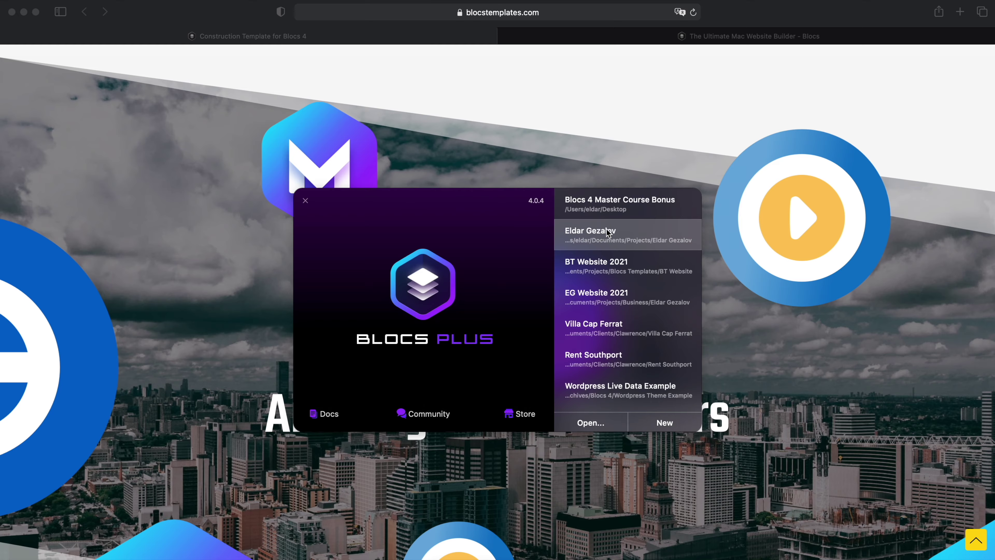
Step: Open the recent portfolio project and scroll through its blocs
{"action": "double_click", "coordinate": [607, 232]}
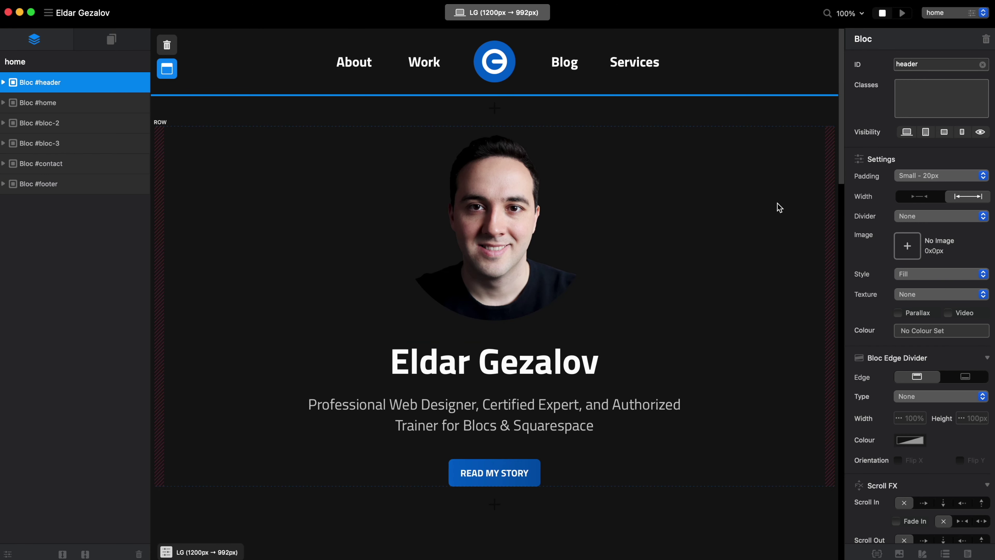
{"action": "scroll", "coordinate": [604, 189], "scroll_direction": "down", "scroll_amount": 15}
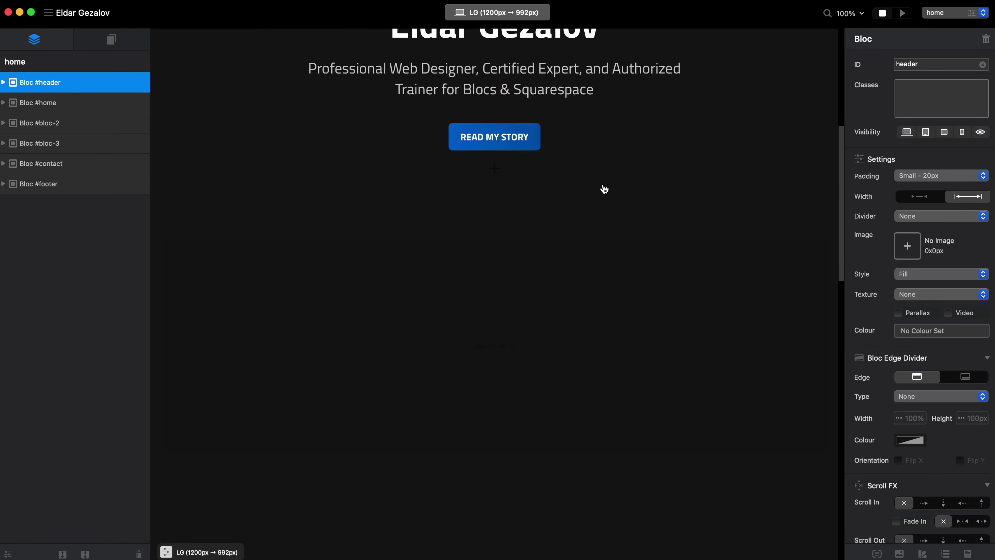
{"action": "scroll", "coordinate": [604, 189], "scroll_direction": "up", "scroll_amount": 5}
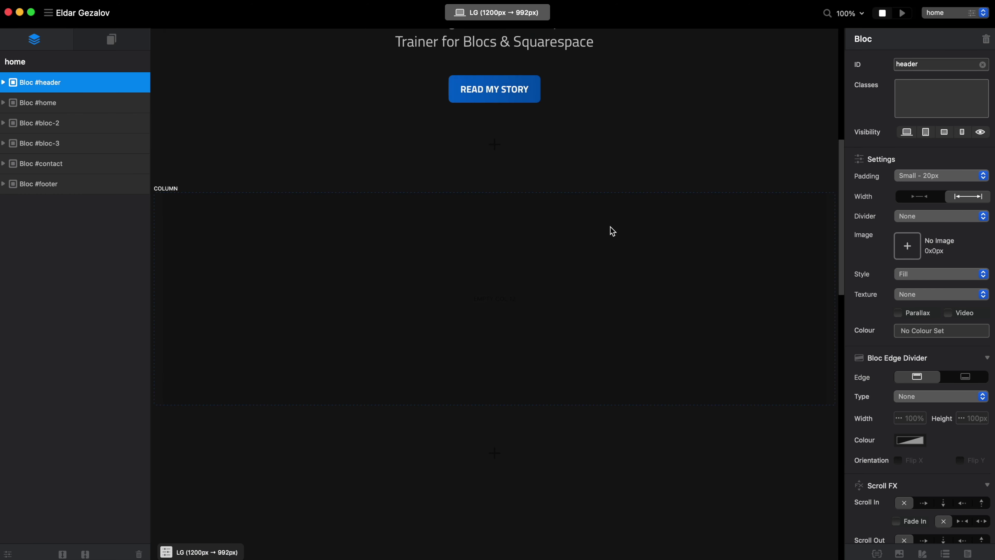
{"action": "scroll", "coordinate": [613, 231], "scroll_direction": "up", "scroll_amount": 2}
{"action": "scroll", "coordinate": [575, 278], "scroll_direction": "down", "scroll_amount": 12}
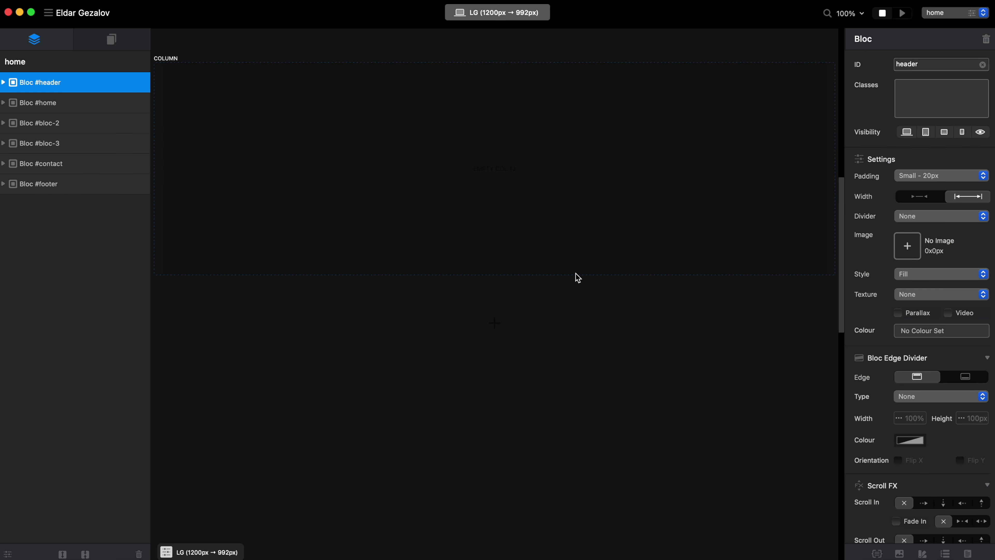
{"action": "scroll", "coordinate": [588, 339], "scroll_direction": "up", "scroll_amount": 10}
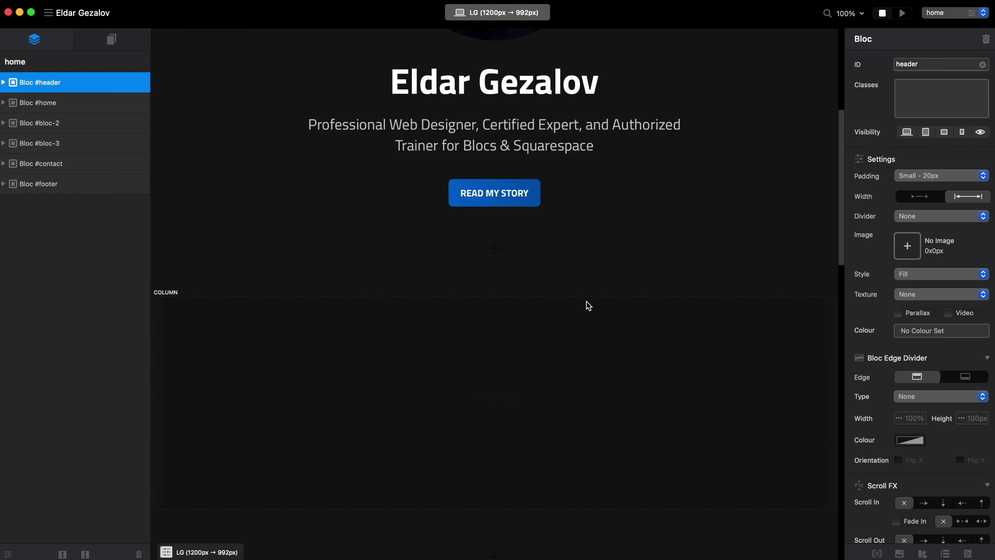
Step: Give bloc-2 the year-2019.jpg background image with the Darken texture
{"action": "left_click", "coordinate": [602, 260]}
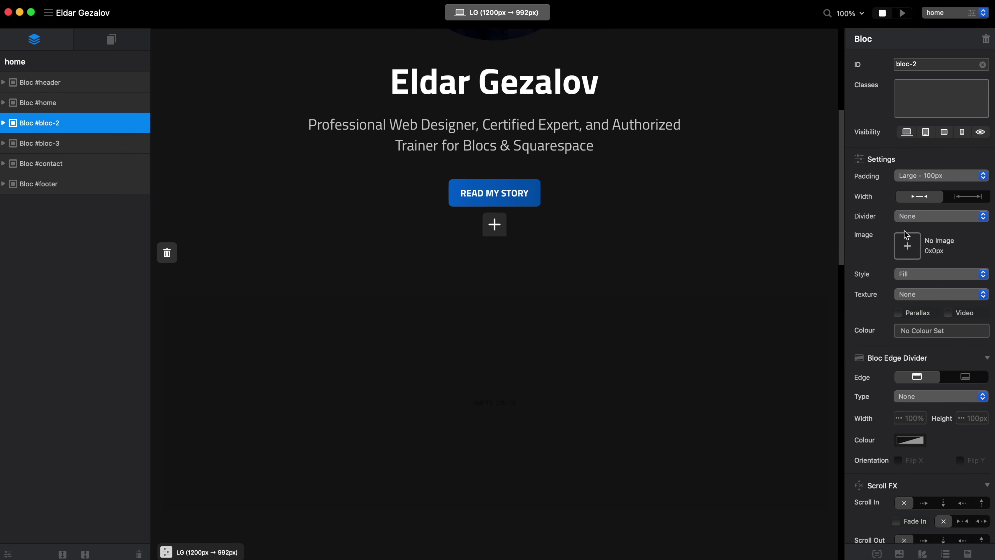
{"action": "left_click", "coordinate": [907, 245]}
{"action": "left_click", "coordinate": [431, 351]}
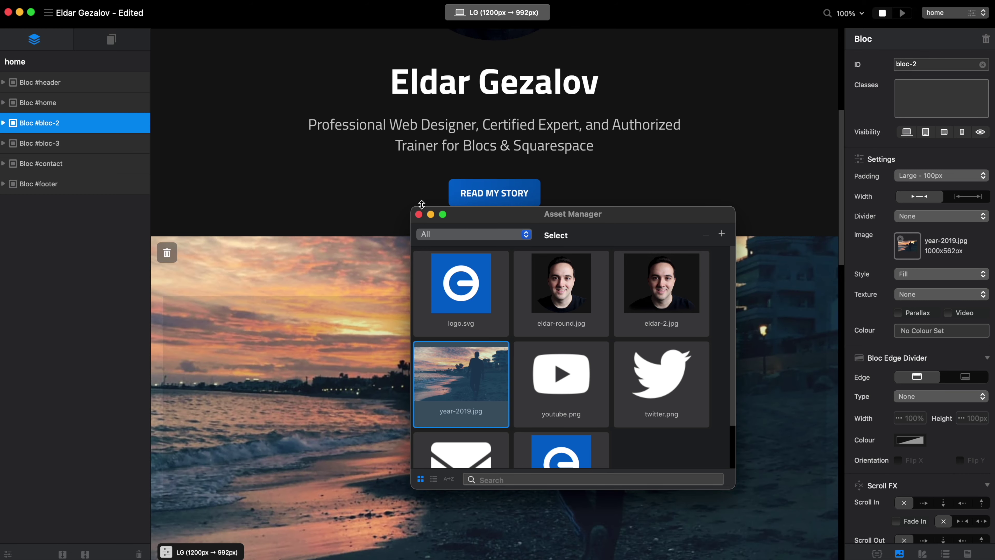
{"action": "left_click", "coordinate": [419, 214]}
{"action": "left_click", "coordinate": [928, 294]}
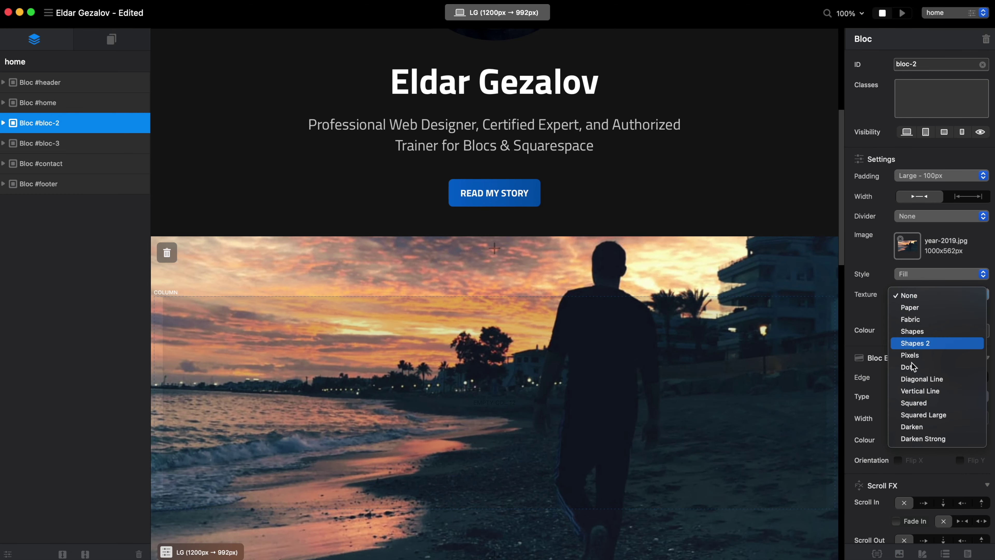
{"action": "left_click", "coordinate": [916, 423]}
{"action": "scroll", "coordinate": [592, 382], "scroll_direction": "down", "scroll_amount": 3}
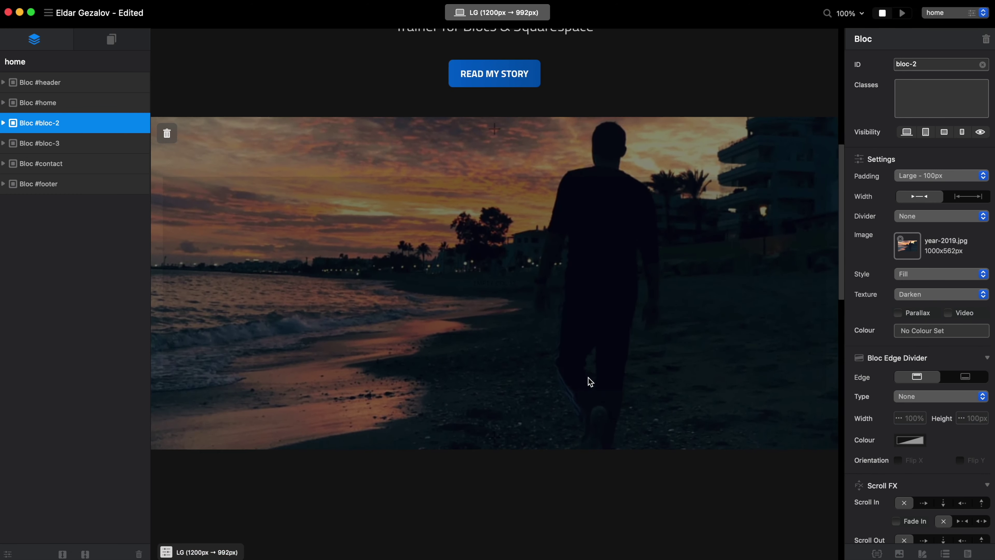
Step: Narrow the beach bloc's column to a quarter width and duplicate it into four columns
{"action": "left_click", "coordinate": [522, 260]}
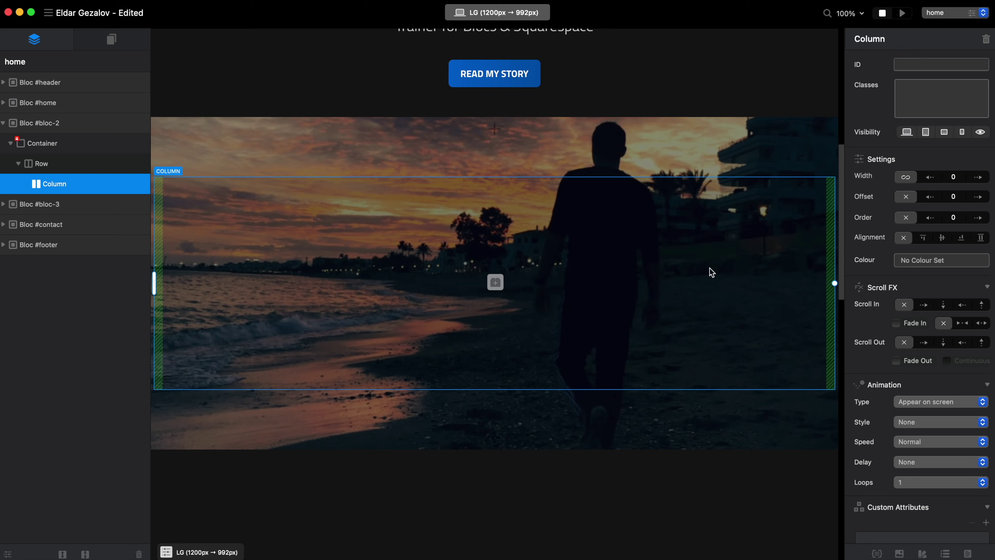
{"action": "left_click_drag", "start_coordinate": [836, 283], "coordinate": [267, 274]}
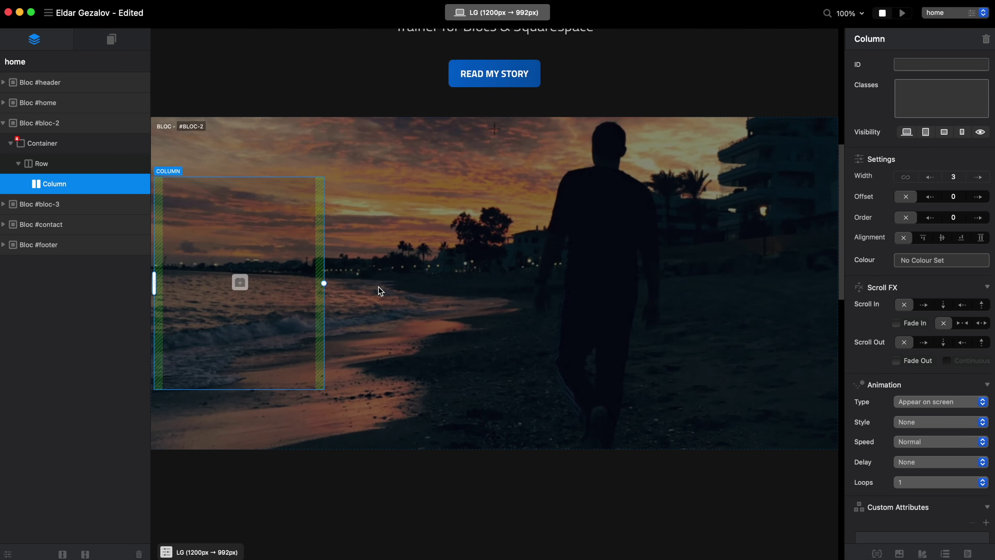
{"action": "key", "text": "super+d"}
{"action": "key", "text": "super+d"}
{"action": "key", "text": "super+d"}
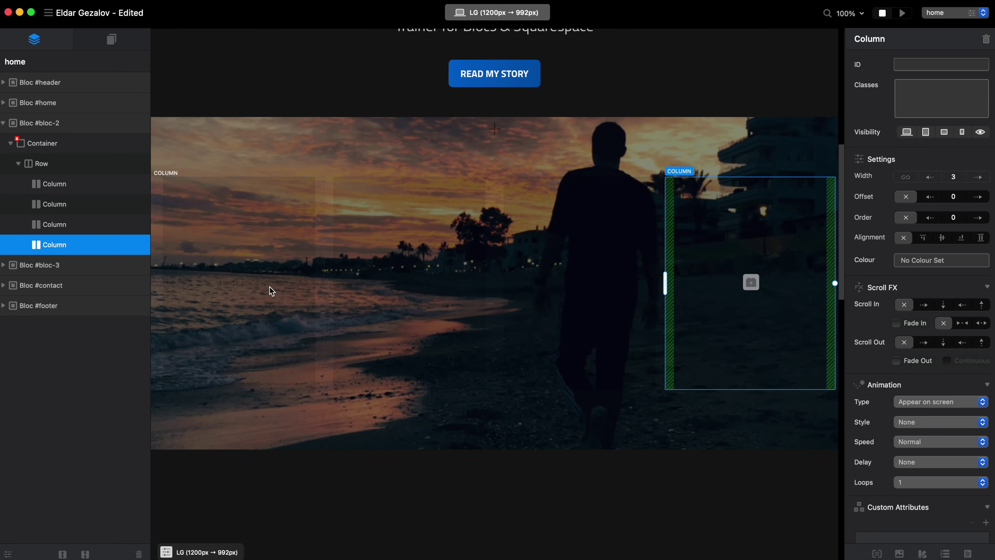
{"action": "left_click", "coordinate": [272, 291]}
Step: Insert an image into the first column and set it to logo.svg
{"action": "left_click", "coordinate": [244, 286]}
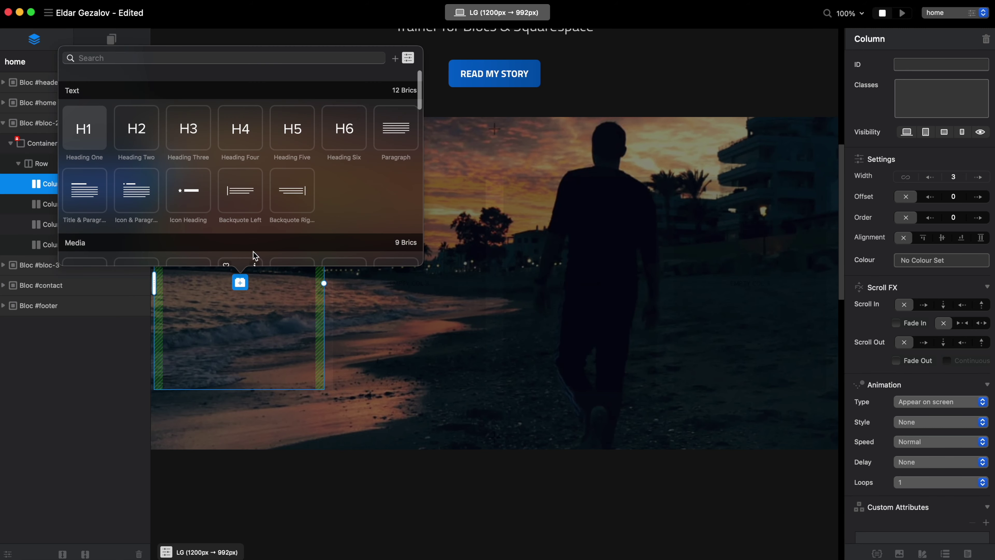
{"action": "type", "text": "image"}
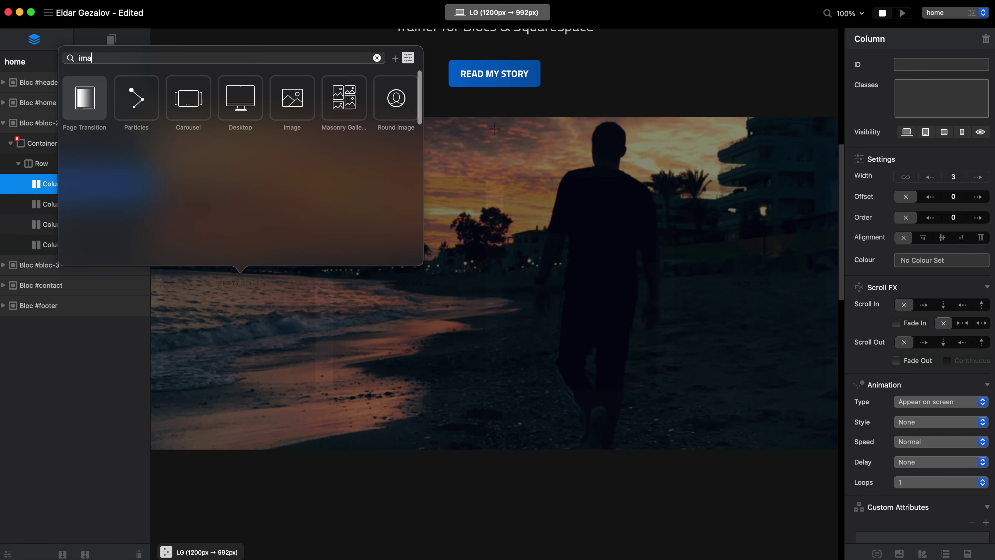
{"action": "left_click", "coordinate": [151, 103]}
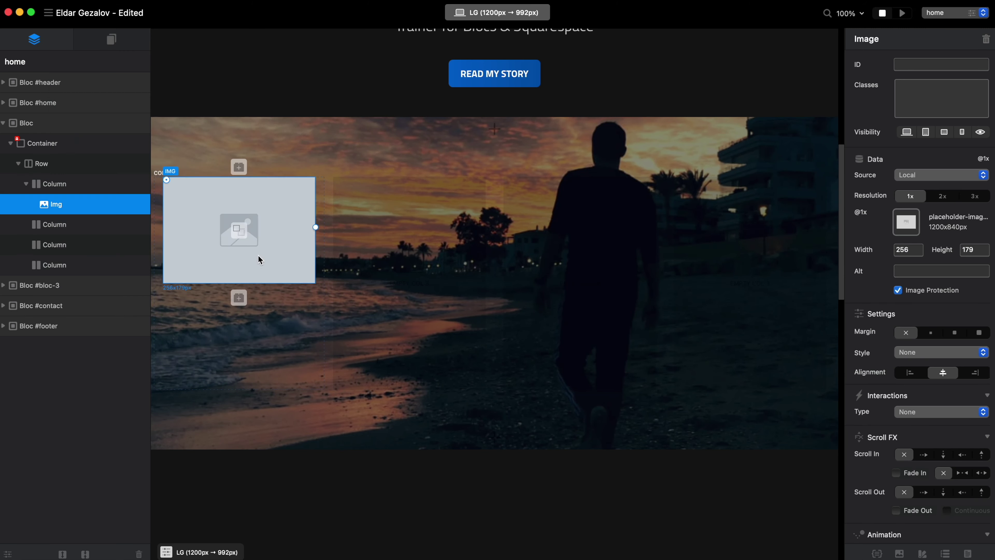
{"action": "double_click", "coordinate": [260, 256]}
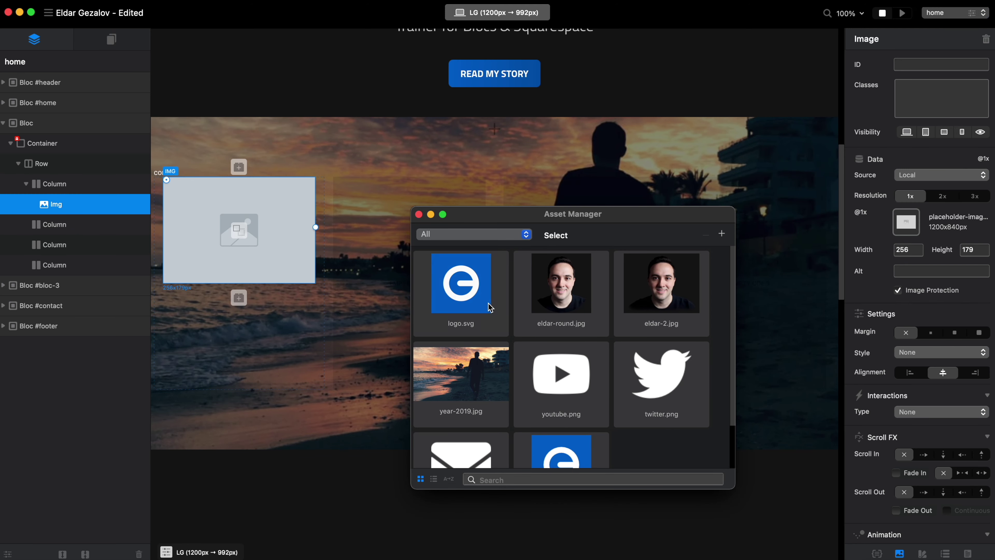
{"action": "left_click", "coordinate": [461, 283]}
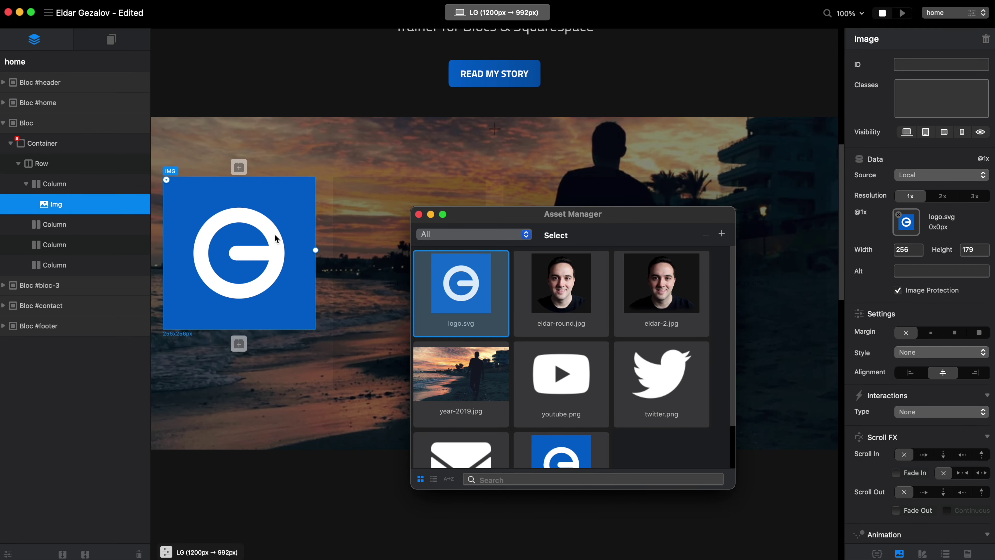
{"action": "left_click", "coordinate": [421, 215]}
Step: Duplicate the logo into the second, third and fourth columns, then select the bloc
{"action": "key", "text": "super+d"}
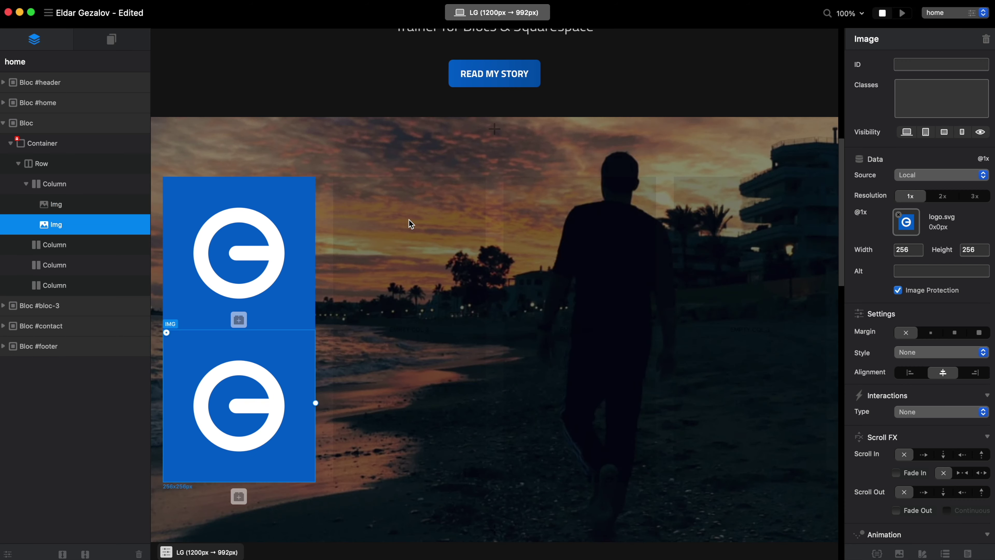
{"action": "left_click_drag", "start_coordinate": [282, 362], "coordinate": [483, 280]}
{"action": "key", "text": "super+d"}
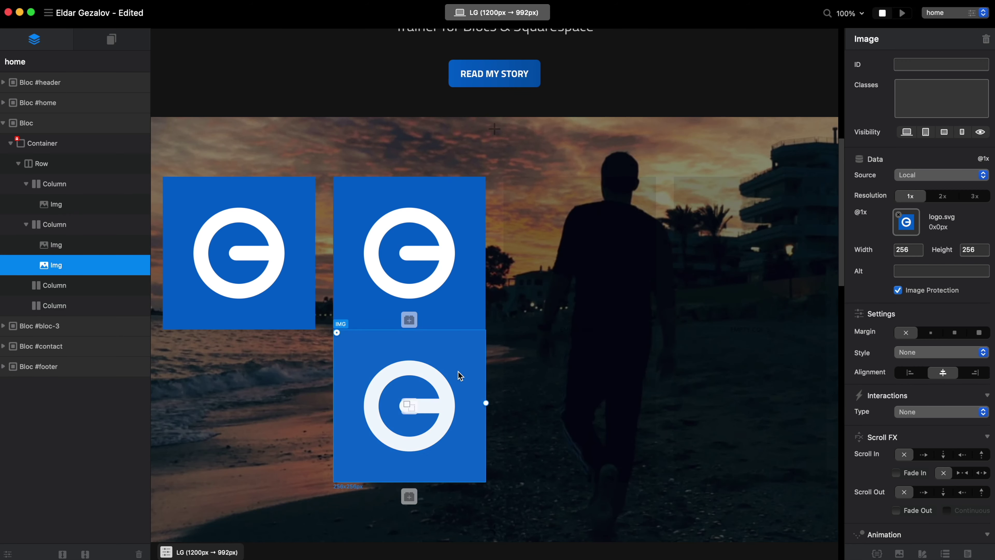
{"action": "left_click_drag", "start_coordinate": [460, 378], "coordinate": [627, 271]}
{"action": "key", "text": "super+d"}
{"action": "left_click_drag", "start_coordinate": [619, 387], "coordinate": [799, 250]}
{"action": "left_click", "coordinate": [794, 151]}
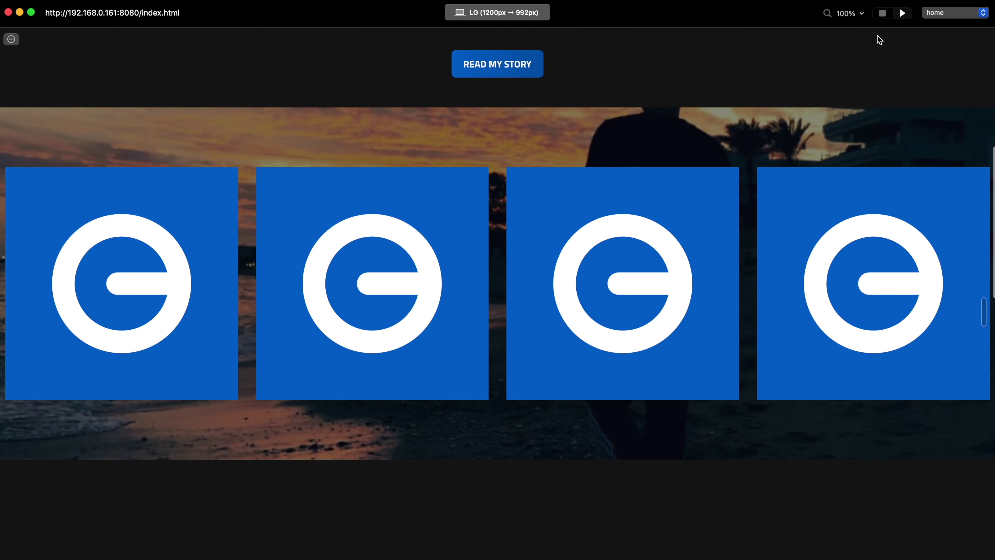
Step: Set bloc-2's padding to FullScreen, confirm the notice, and check it in preview
{"action": "left_click", "coordinate": [879, 13]}
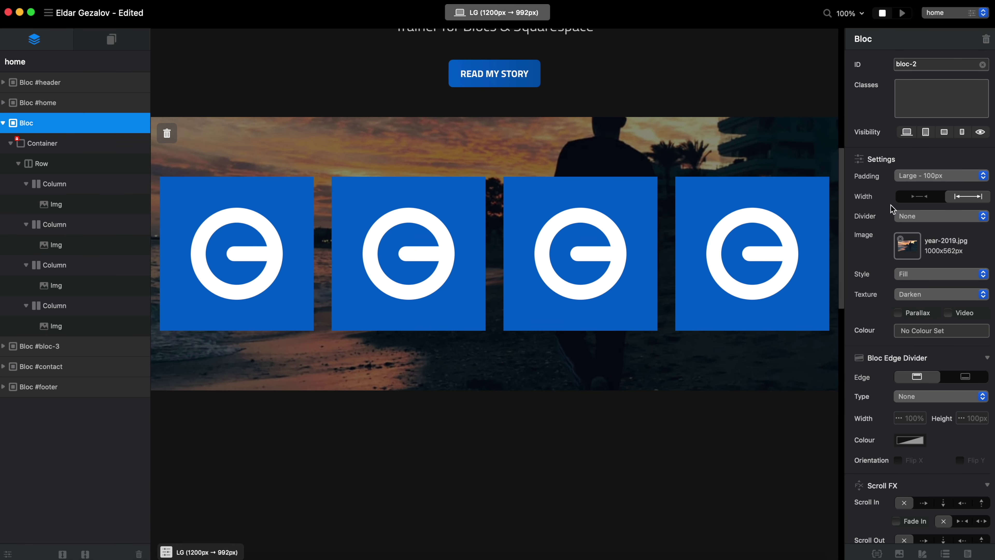
{"action": "left_click", "coordinate": [908, 176]}
{"action": "left_click", "coordinate": [913, 133]}
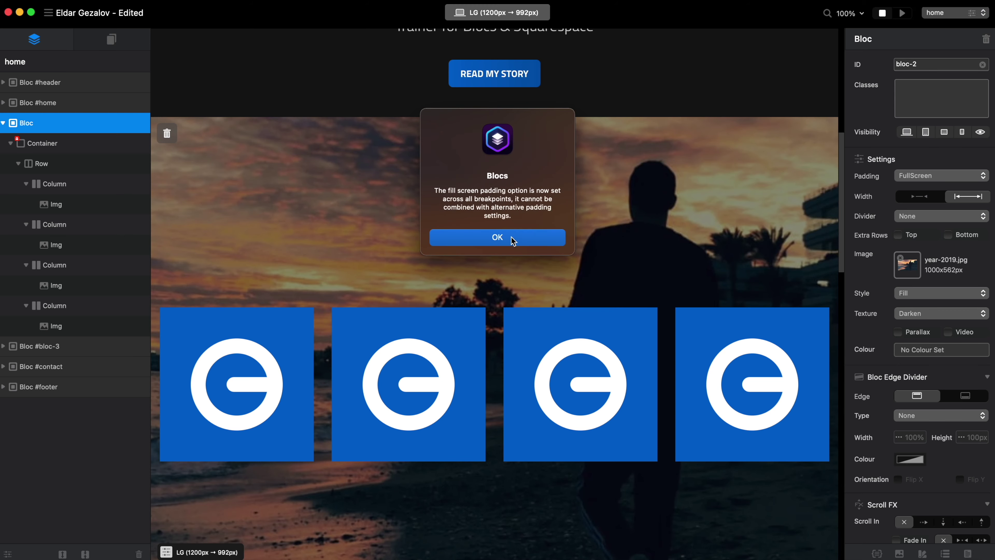
{"action": "left_click", "coordinate": [497, 237]}
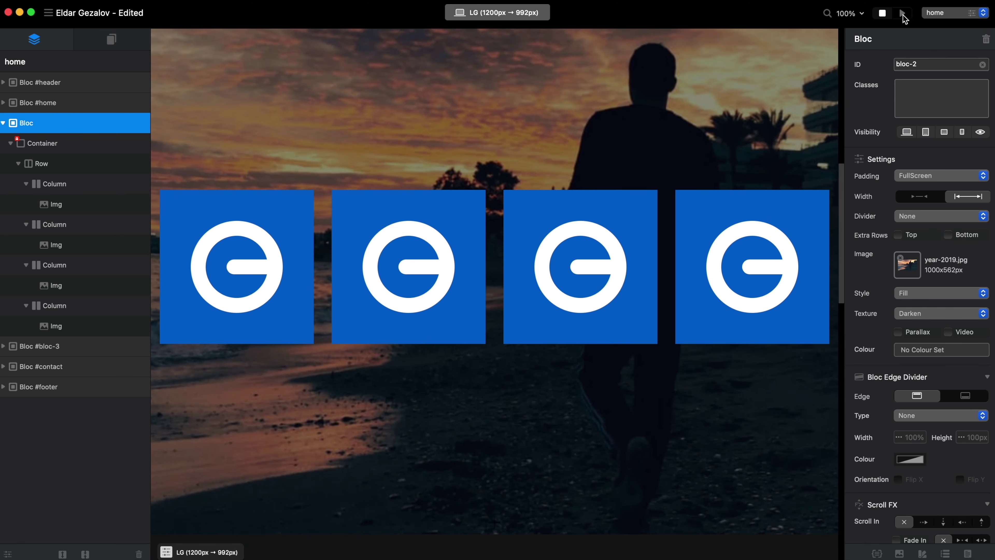
{"action": "left_click", "coordinate": [903, 14]}
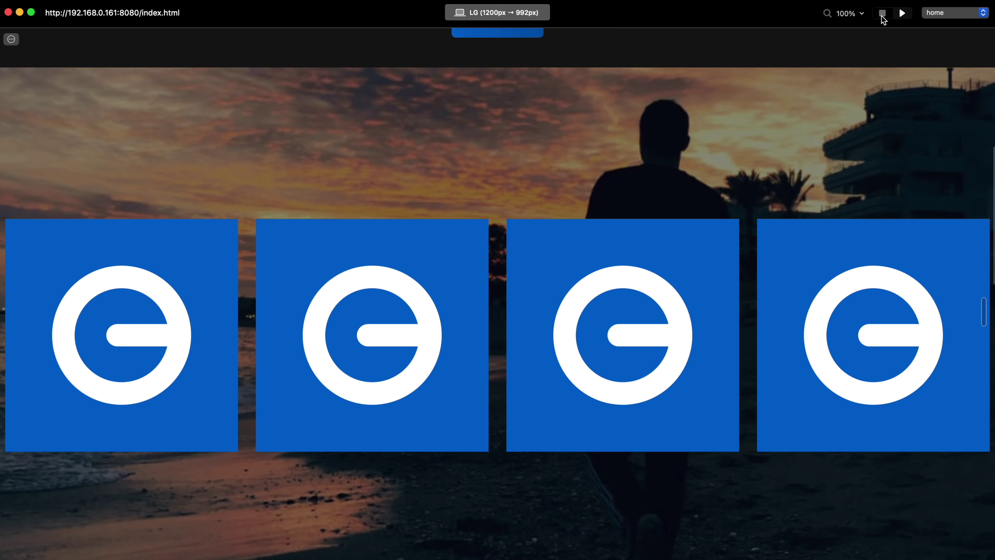
{"action": "left_click", "coordinate": [882, 15]}
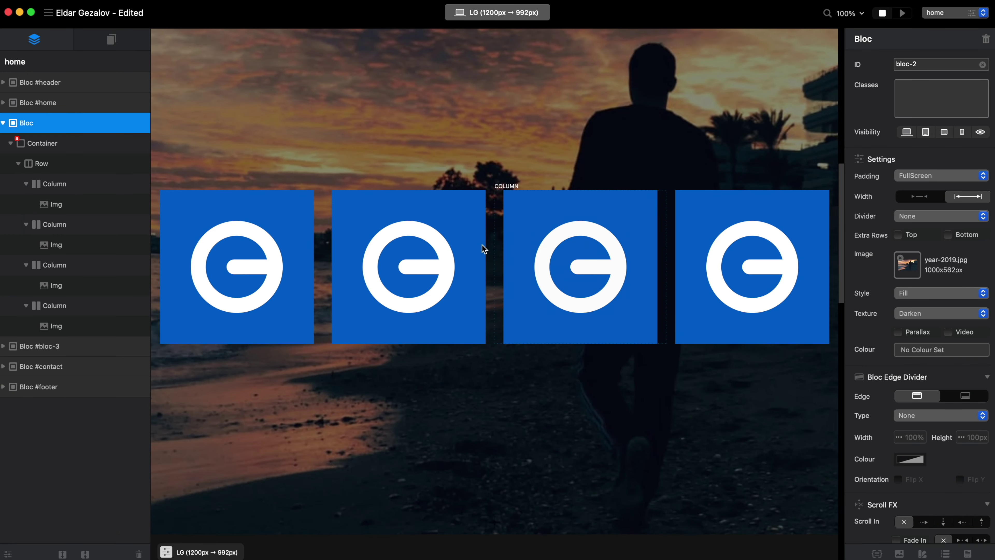
Step: Resize the first three logos to about 159, 258 and 111 pixels wide
{"action": "left_click", "coordinate": [233, 268]}
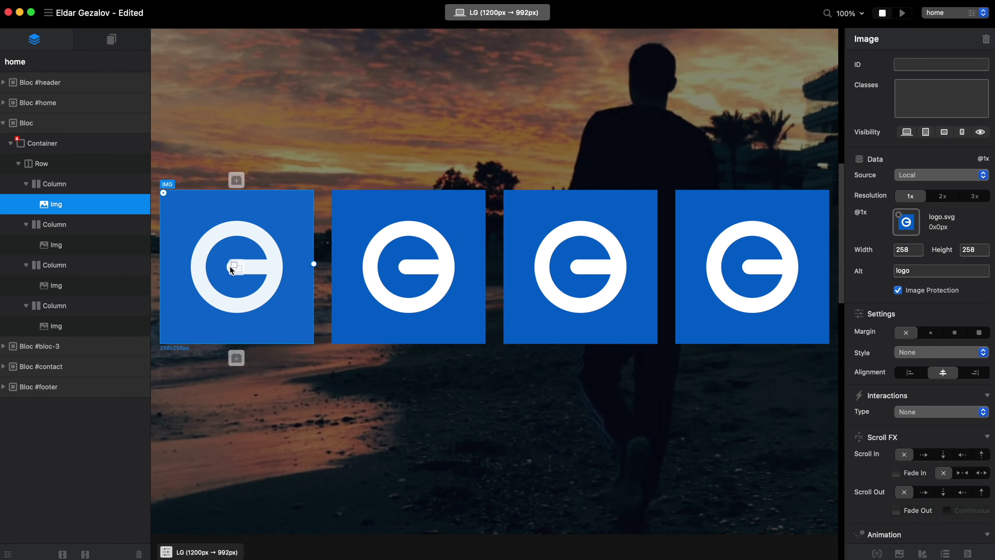
{"action": "left_click_drag", "start_coordinate": [311, 268], "coordinate": [250, 251]}
{"action": "left_click", "coordinate": [441, 264]}
{"action": "left_click_drag", "start_coordinate": [486, 263], "coordinate": [509, 264]}
{"action": "left_click", "coordinate": [642, 270]}
{"action": "left_click_drag", "start_coordinate": [661, 269], "coordinate": [581, 242]}
{"action": "left_click", "coordinate": [723, 272]}
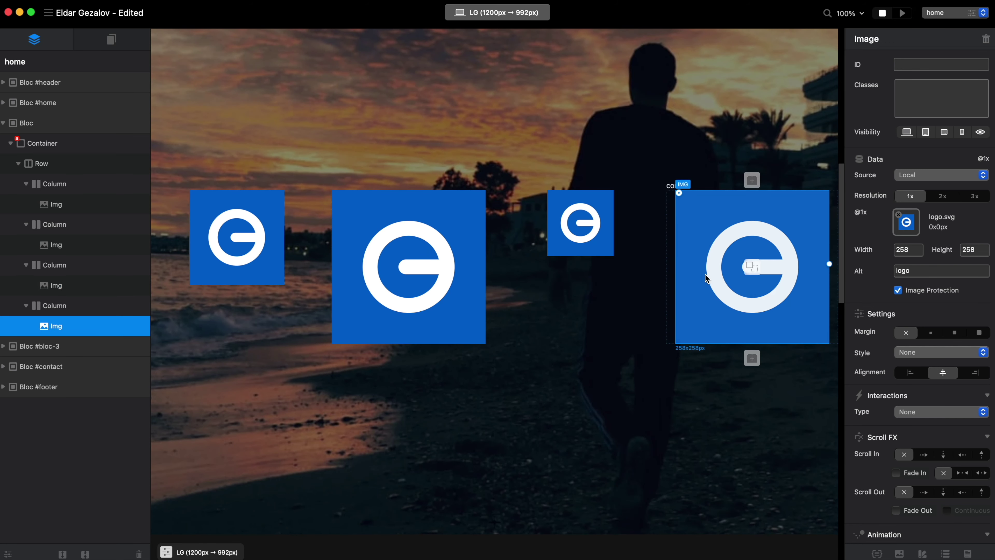
Step: Size the fourth logo to 203px with negative top margin; drop the first 157px, large logo 291px
{"action": "left_click_drag", "start_coordinate": [828, 265], "coordinate": [720, 284]}
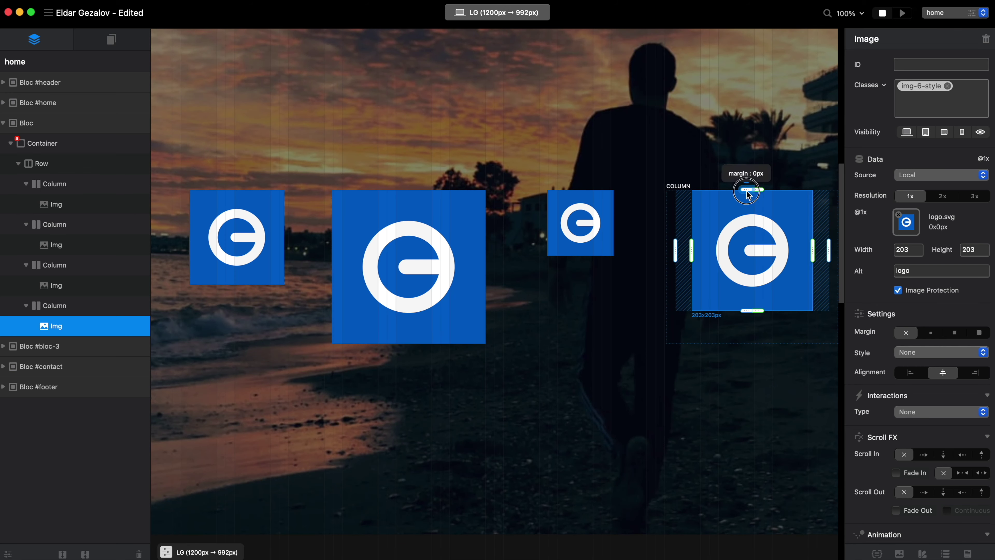
{"action": "left_click_drag", "start_coordinate": [752, 191], "coordinate": [756, 282]}
{"action": "left_click", "coordinate": [220, 194]}
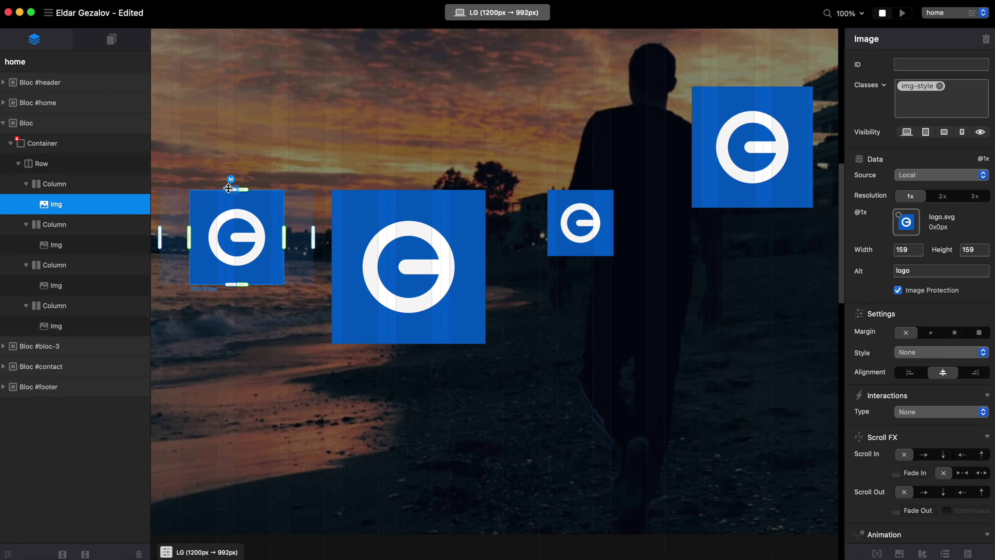
{"action": "left_click_drag", "start_coordinate": [228, 189], "coordinate": [269, 96]}
{"action": "left_click", "coordinate": [449, 260]}
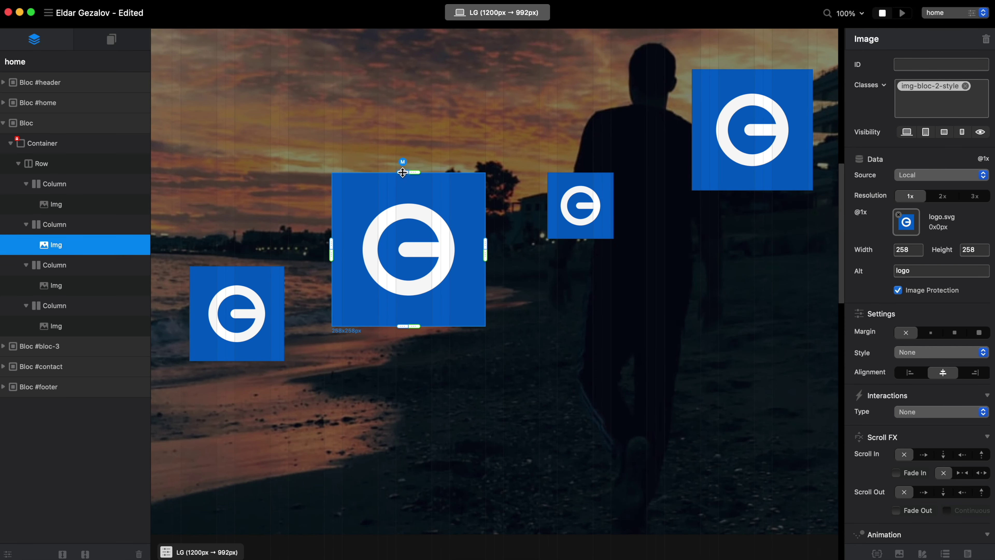
{"action": "mouse_move", "coordinate": [402, 172]}
{"action": "left_mouse_down"}
{"action": "mouse_move", "coordinate": [404, 282]}
{"action": "mouse_move", "coordinate": [419, 53]}
{"action": "mouse_move", "coordinate": [415, 70]}
{"action": "left_mouse_up"}
{"action": "left_click", "coordinate": [598, 140]}
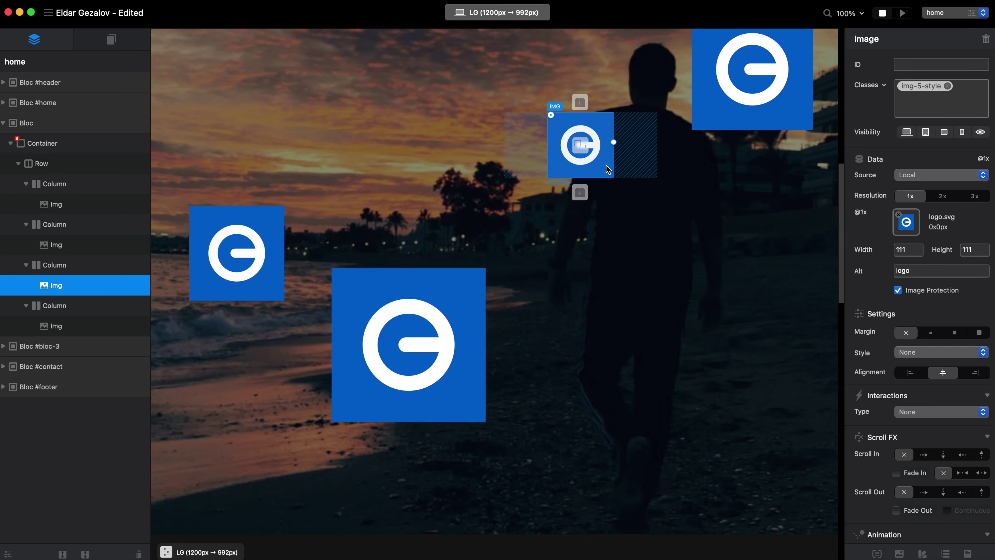
Step: Enable Parallax on the beach bloc's background image
{"action": "scroll", "coordinate": [623, 200], "scroll_direction": "up", "scroll_amount": 5}
{"action": "scroll", "coordinate": [683, 329], "scroll_direction": "down", "scroll_amount": 2}
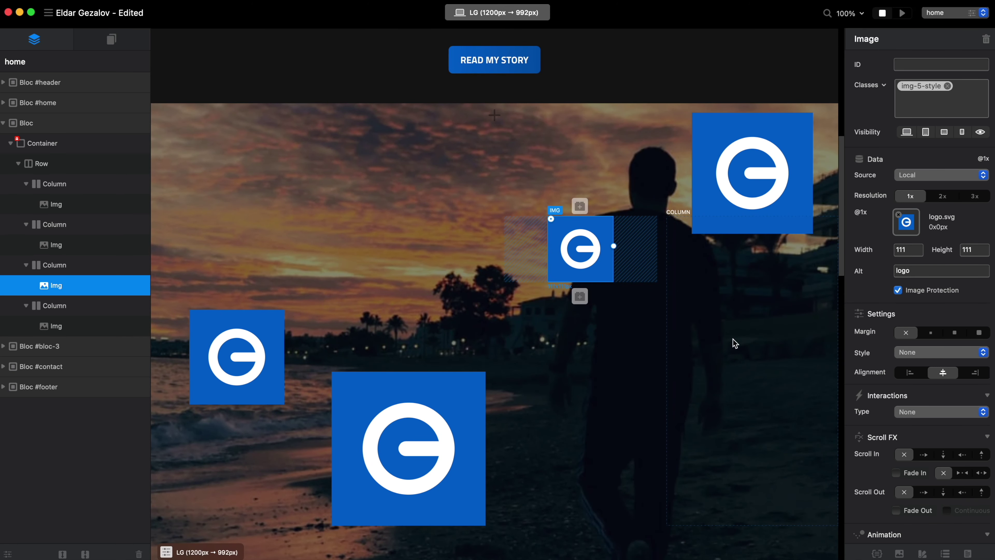
{"action": "scroll", "coordinate": [734, 343], "scroll_direction": "down", "scroll_amount": 2}
{"action": "left_click", "coordinate": [722, 271]}
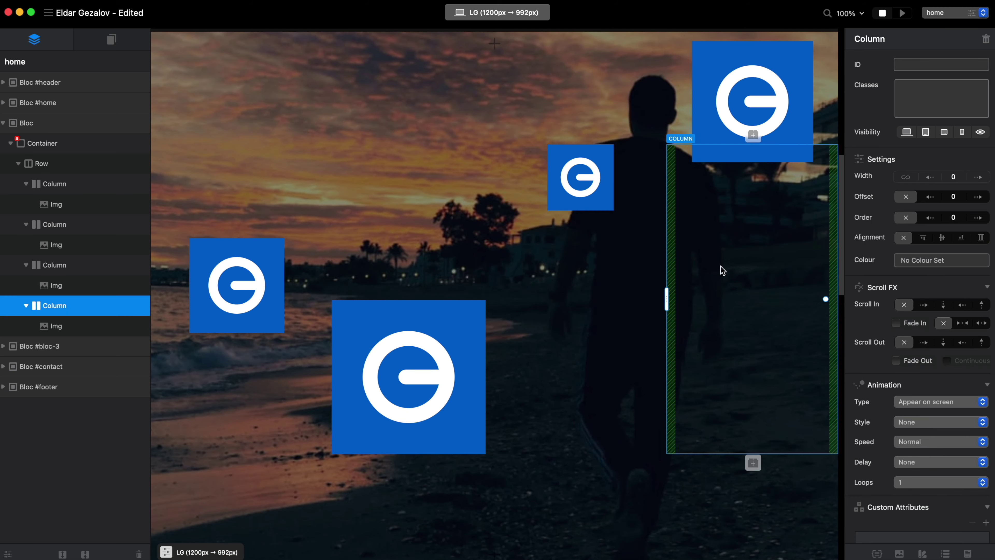
{"action": "scroll", "coordinate": [431, 274], "scroll_direction": "up", "scroll_amount": 1}
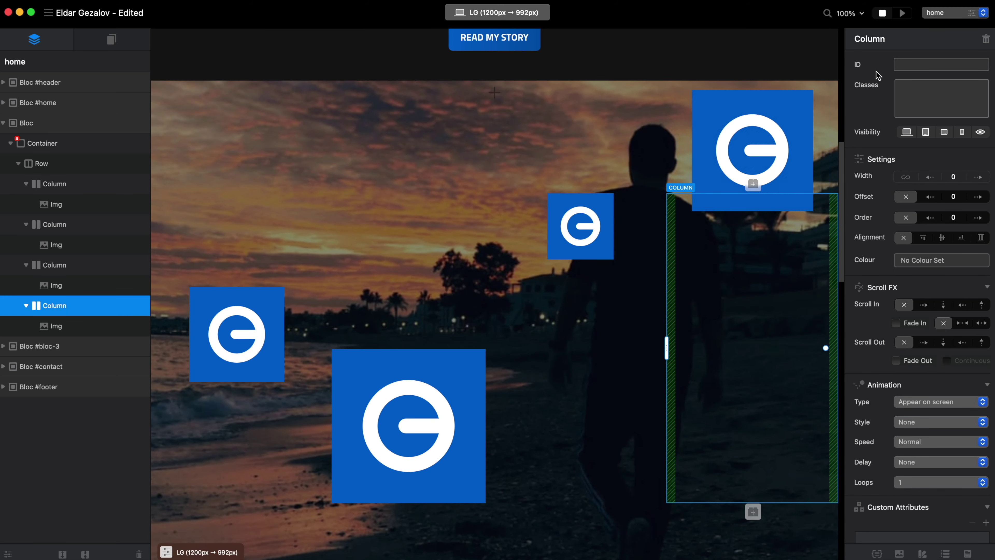
{"action": "left_click", "coordinate": [494, 94]}
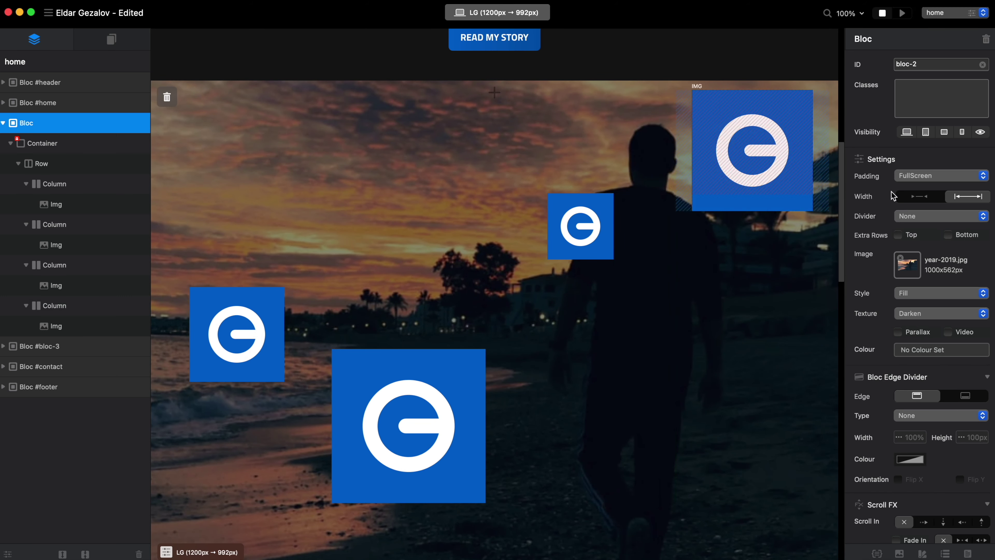
{"action": "left_click", "coordinate": [898, 332]}
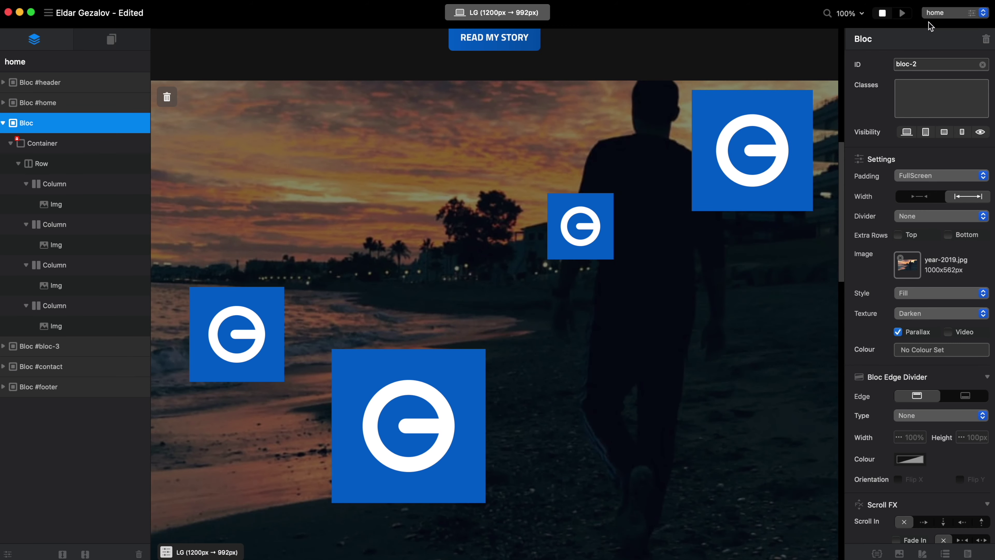
Step: Preview the page, scrolling to test the parallax background, then stop the preview
{"action": "left_click", "coordinate": [902, 13]}
{"action": "scroll", "coordinate": [617, 251], "scroll_direction": "down", "scroll_amount": 10}
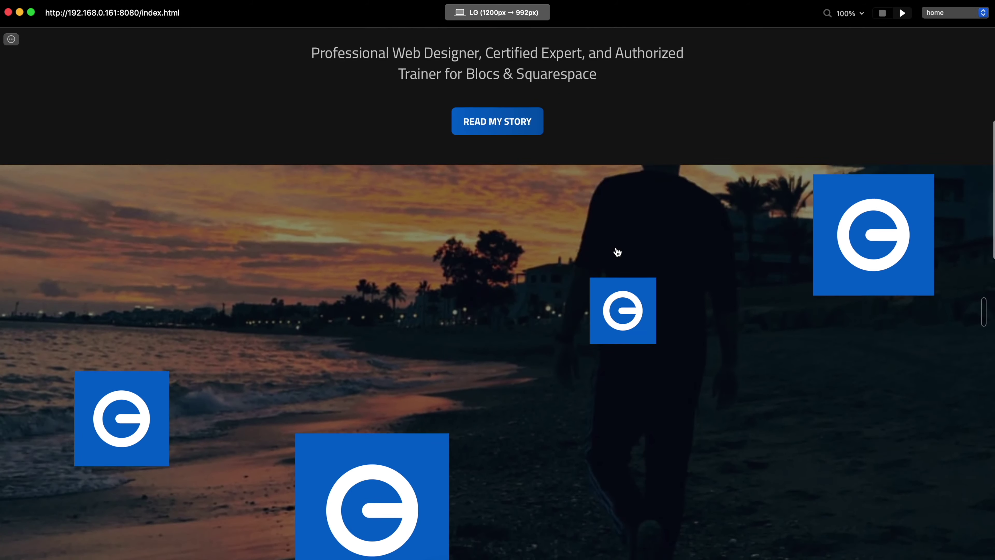
{"action": "scroll", "coordinate": [618, 251], "scroll_direction": "down", "scroll_amount": 5}
{"action": "scroll", "coordinate": [618, 251], "scroll_direction": "up", "scroll_amount": 5}
{"action": "scroll", "coordinate": [617, 251], "scroll_direction": "down", "scroll_amount": 3}
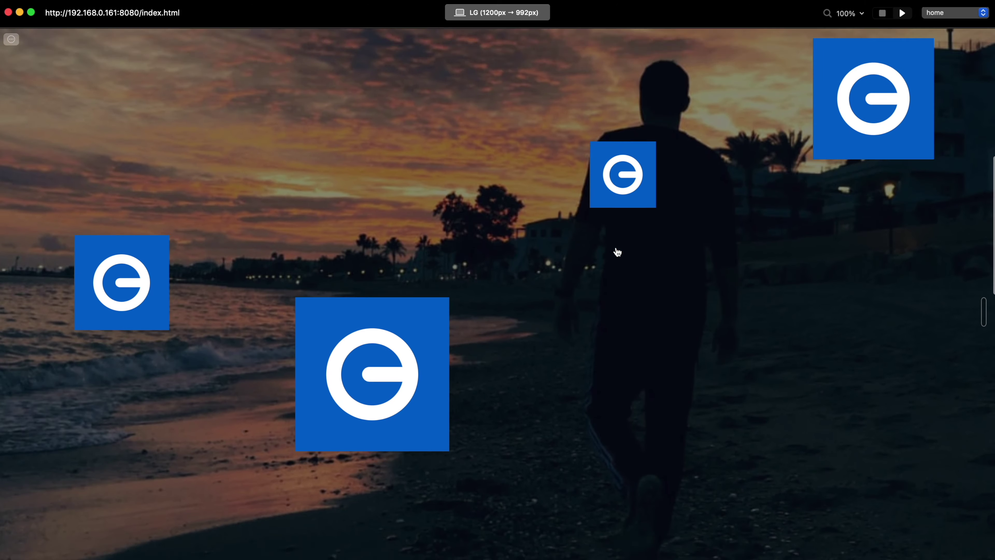
{"action": "scroll", "coordinate": [617, 251], "scroll_direction": "down", "scroll_amount": 3}
{"action": "scroll", "coordinate": [617, 252], "scroll_direction": "up", "scroll_amount": 5}
{"action": "scroll", "coordinate": [618, 252], "scroll_direction": "down", "scroll_amount": 4}
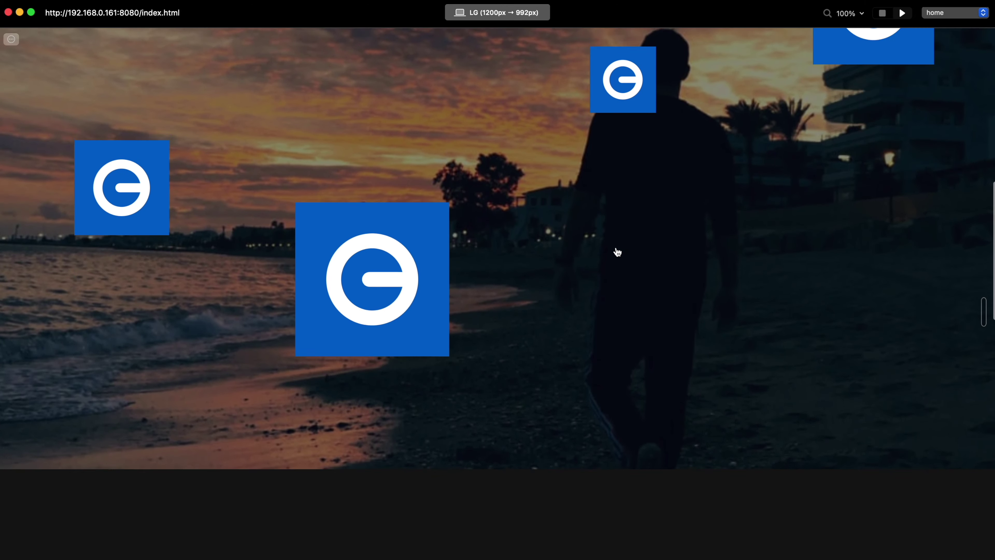
{"action": "scroll", "coordinate": [617, 251], "scroll_direction": "up", "scroll_amount": 5}
{"action": "scroll", "coordinate": [617, 252], "scroll_direction": "down", "scroll_amount": 2}
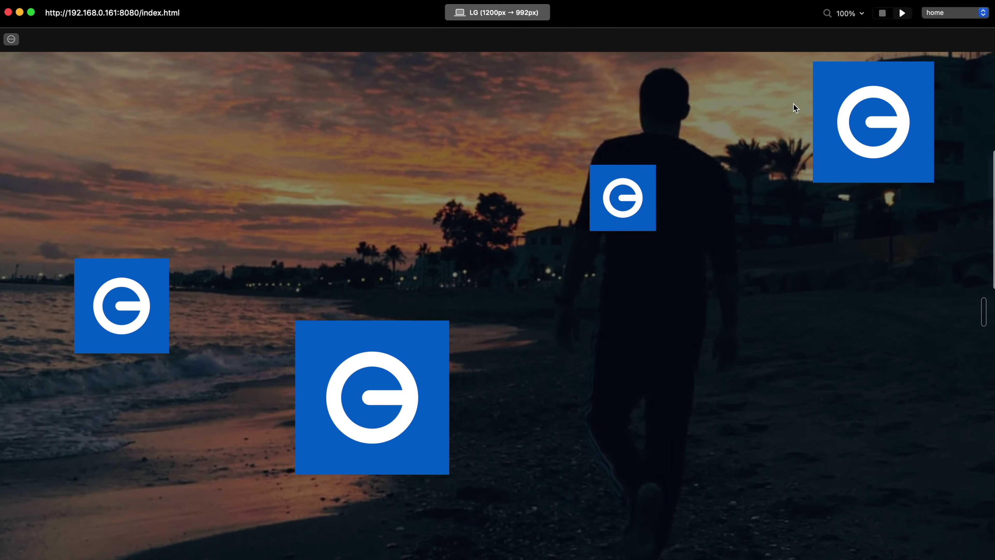
{"action": "left_click", "coordinate": [883, 14]}
Step: Give the first small logo an upward Scroll Out effect
{"action": "scroll", "coordinate": [450, 269], "scroll_direction": "down", "scroll_amount": 3}
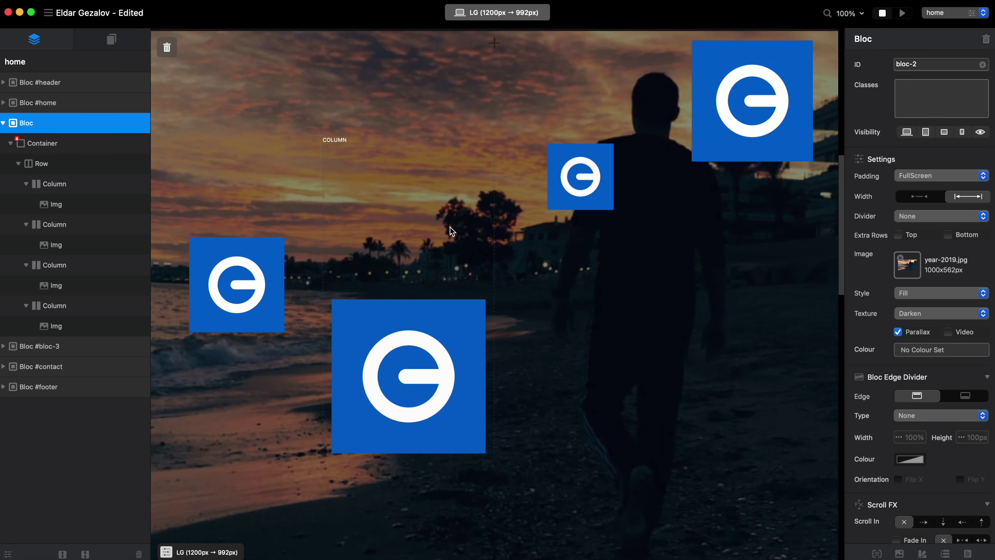
{"action": "left_click", "coordinate": [404, 302]}
{"action": "left_click", "coordinate": [209, 221]}
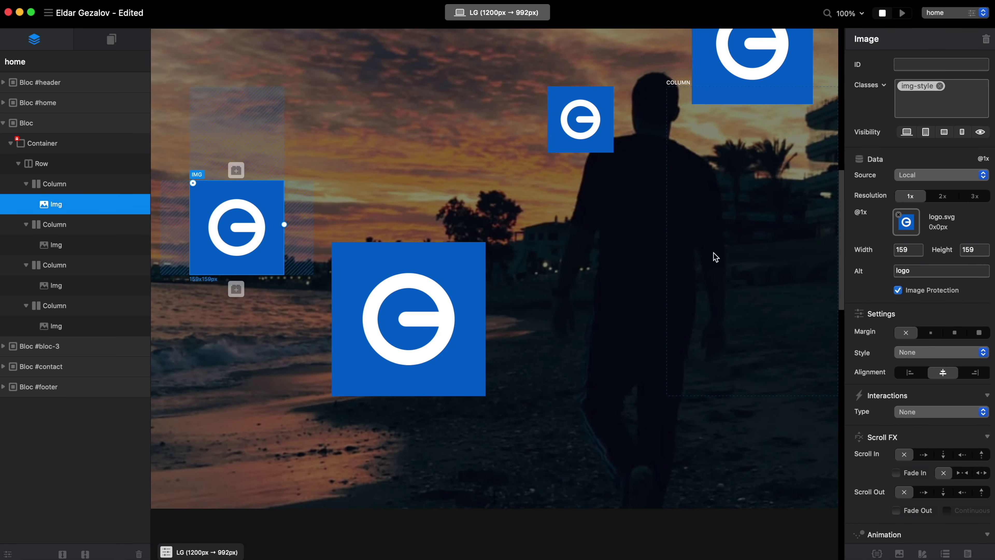
{"action": "scroll", "coordinate": [954, 398], "scroll_direction": "down", "scroll_amount": 5}
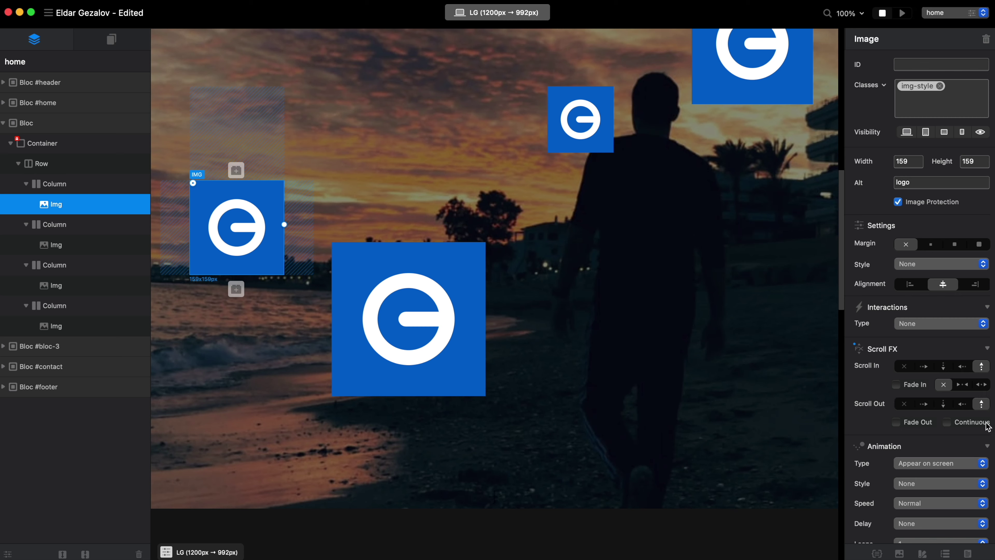
{"action": "left_click", "coordinate": [903, 404]}
{"action": "left_click", "coordinate": [978, 402]}
Step: Make the top-right logo's upward scroll effect Continuous
{"action": "key", "text": "Down"}
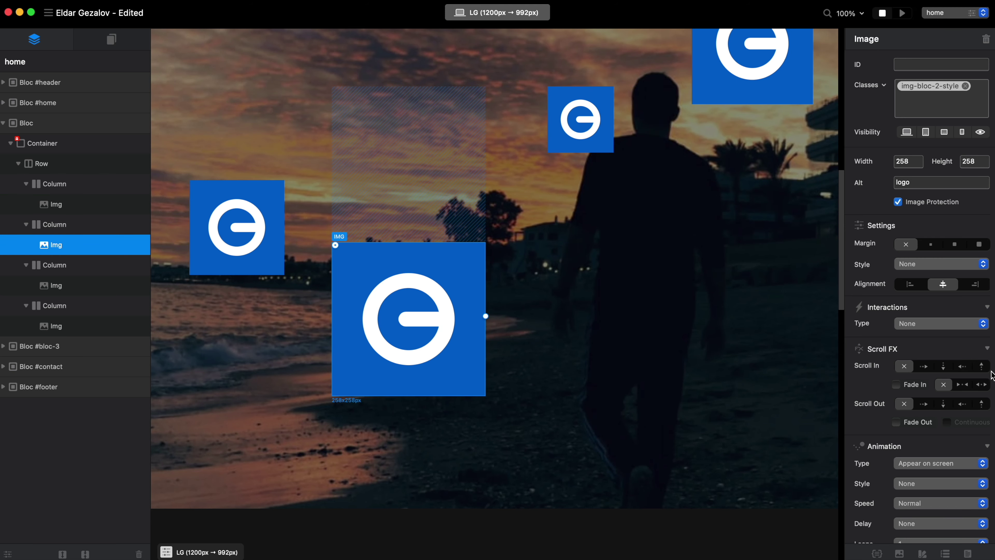
{"action": "key", "text": "Down"}
{"action": "key", "text": "Down"}
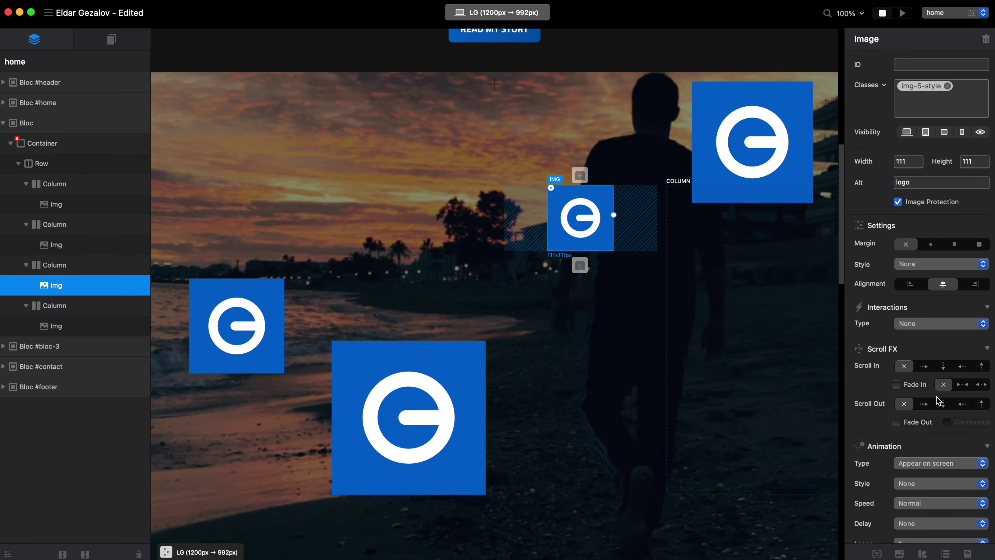
{"action": "left_click", "coordinate": [953, 423]}
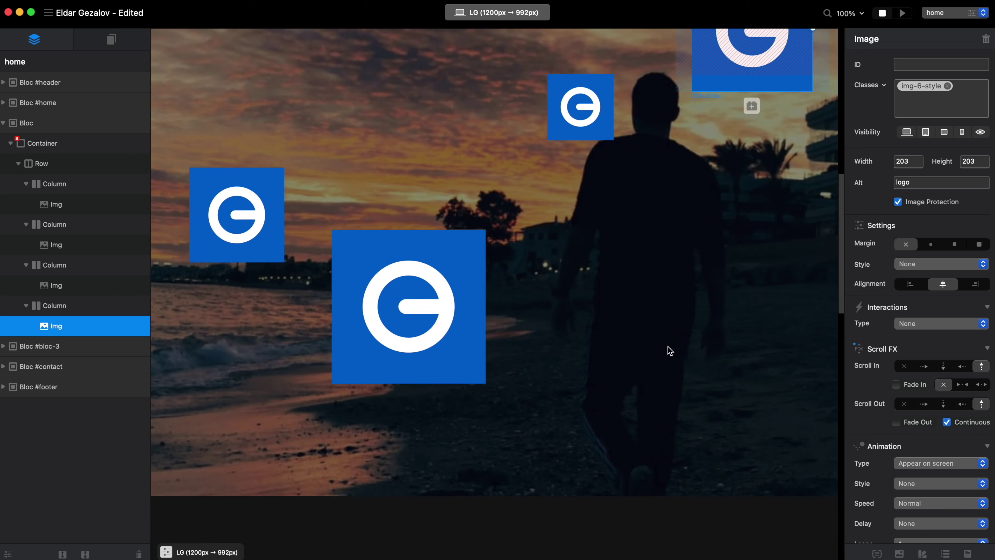
{"action": "left_click", "coordinate": [901, 14]}
{"action": "scroll", "coordinate": [740, 223], "scroll_direction": "down", "scroll_amount": 10}
{"action": "scroll", "coordinate": [741, 224], "scroll_direction": "down", "scroll_amount": 5}
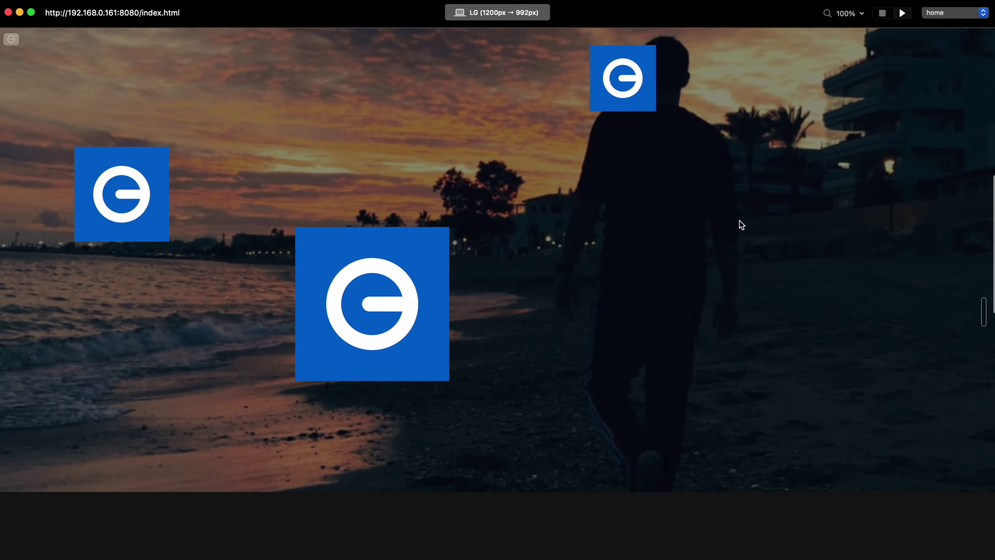
{"action": "scroll", "coordinate": [741, 224], "scroll_direction": "up", "scroll_amount": 10}
{"action": "scroll", "coordinate": [741, 224], "scroll_direction": "up", "scroll_amount": 3}
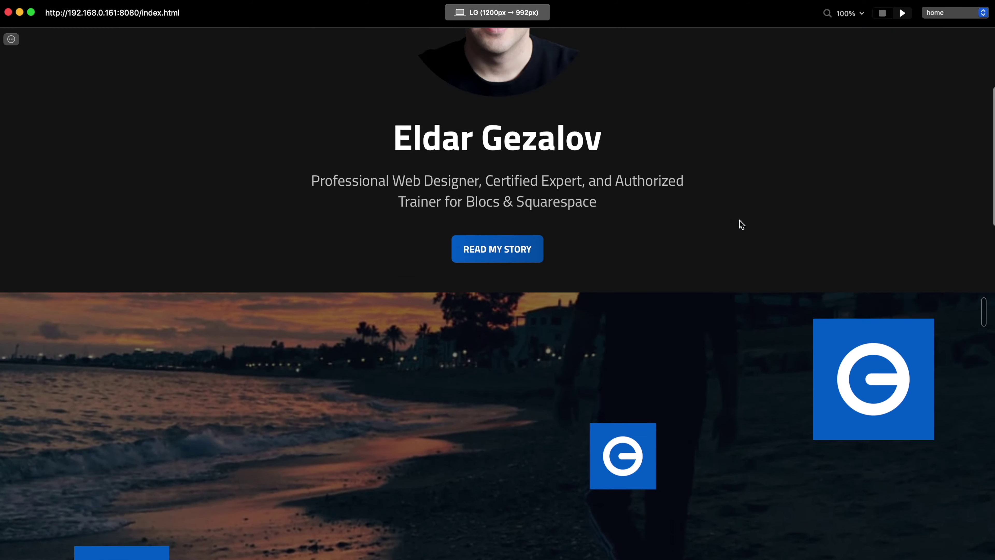
{"action": "scroll", "coordinate": [741, 224], "scroll_direction": "down", "scroll_amount": 10}
{"action": "scroll", "coordinate": [741, 225], "scroll_direction": "up", "scroll_amount": 8}
{"action": "scroll", "coordinate": [741, 224], "scroll_direction": "down", "scroll_amount": 2}
Step: Back in the editor, shrink the top-right logo to about 100px wide
{"action": "left_click", "coordinate": [883, 13]}
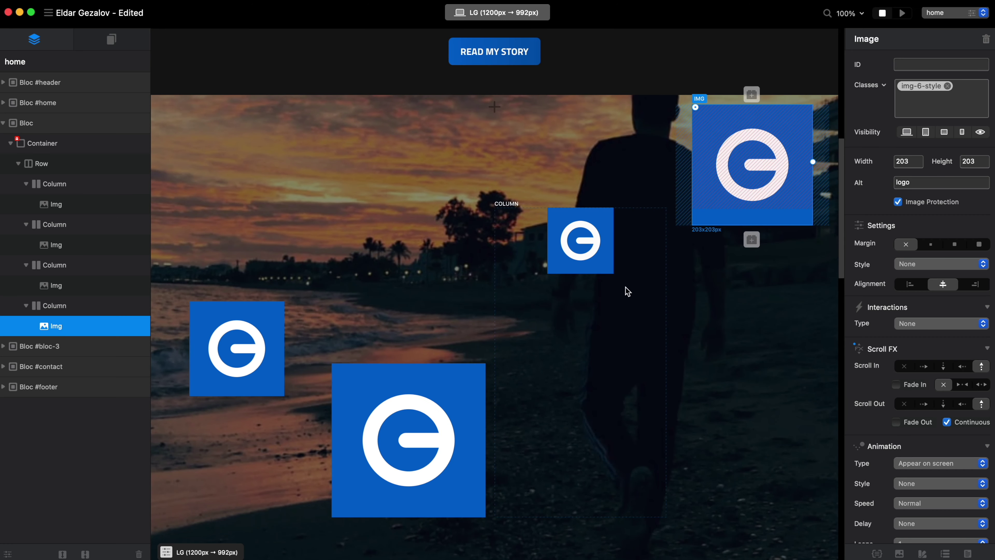
{"action": "left_click", "coordinate": [609, 250]}
{"action": "left_click", "coordinate": [668, 280]}
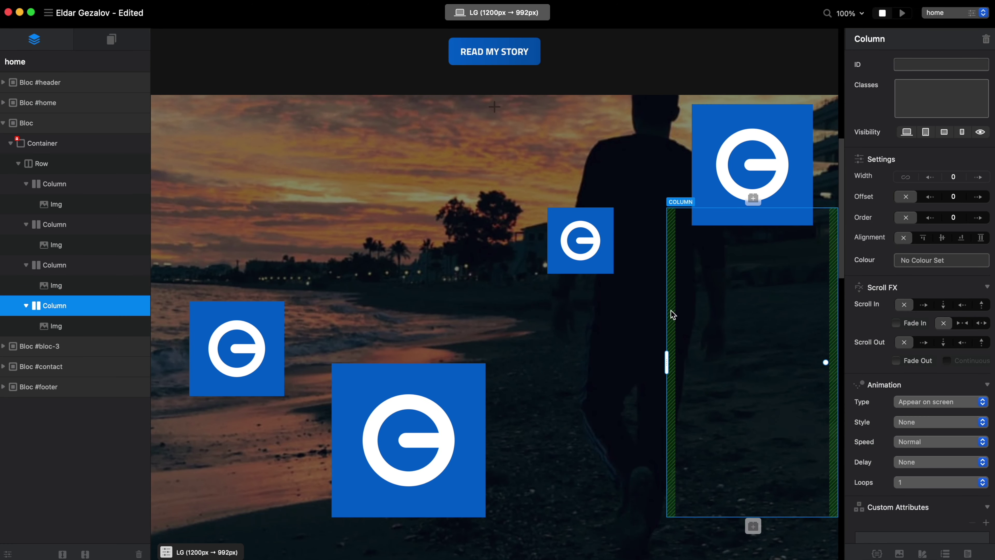
{"action": "left_click", "coordinate": [756, 179]}
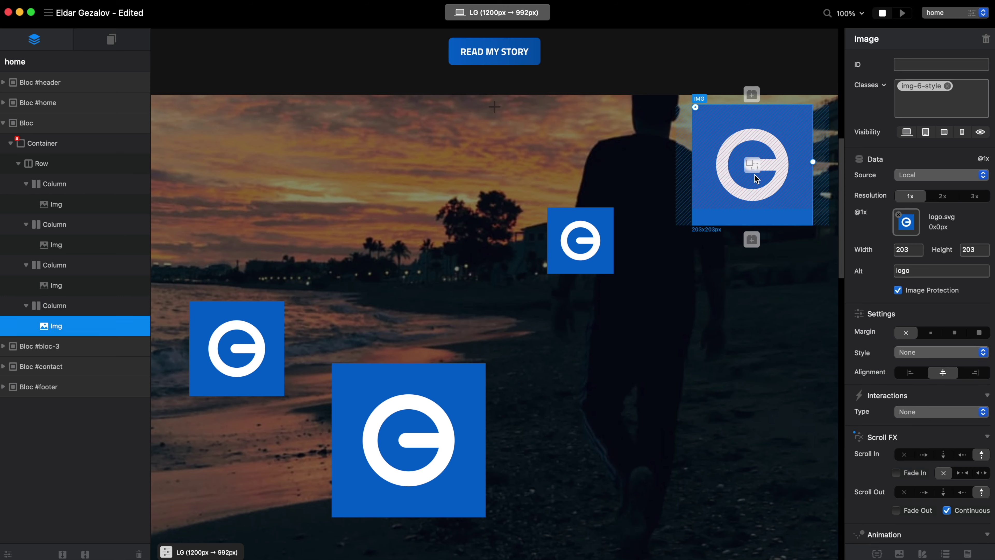
{"action": "left_click_drag", "start_coordinate": [814, 164], "coordinate": [756, 162]}
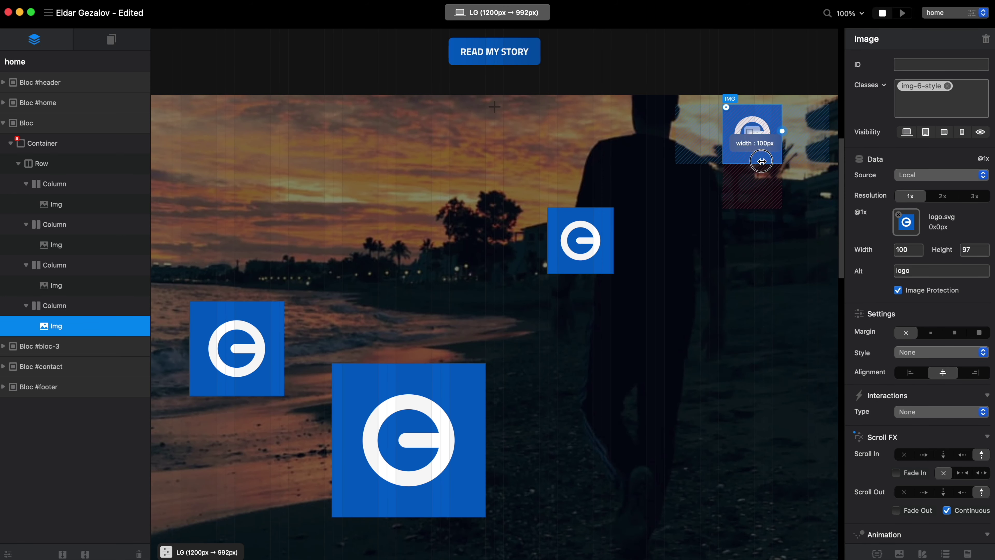
{"action": "left_click_drag", "start_coordinate": [766, 163], "coordinate": [787, 173]}
Step: Set the top-right logo's column width to 2 and the small logo's column to 4
{"action": "left_click", "coordinate": [774, 235]}
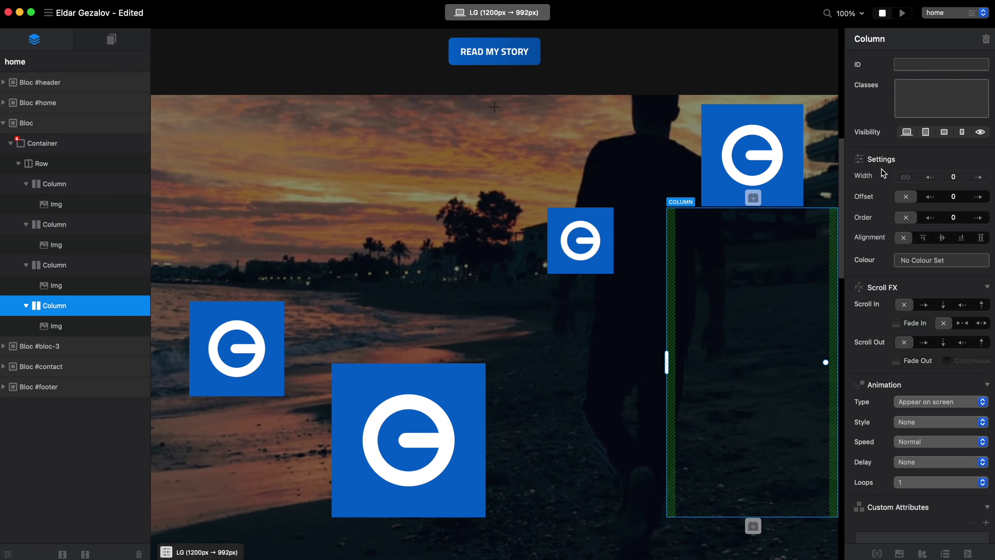
{"action": "left_click", "coordinate": [929, 177]}
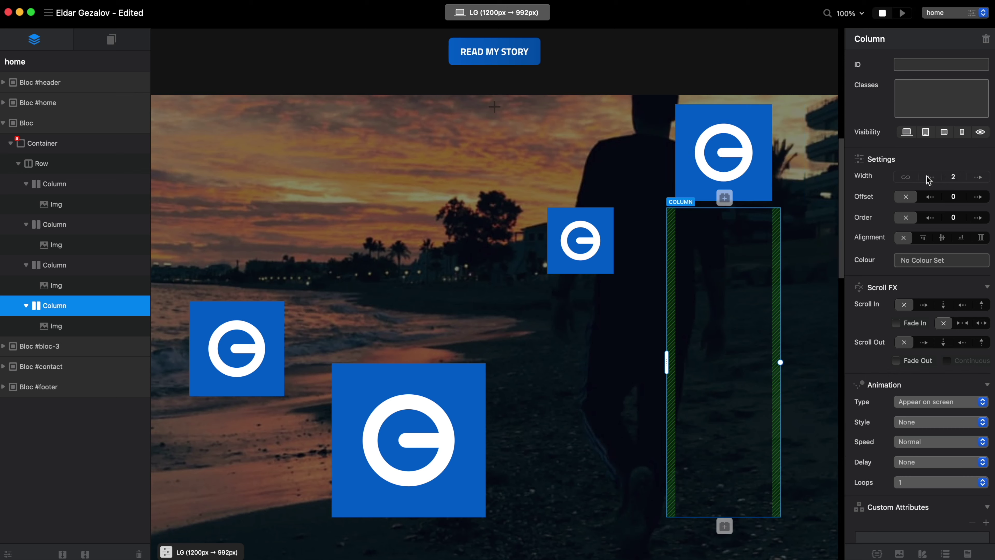
{"action": "left_click", "coordinate": [655, 255]}
{"action": "left_click", "coordinate": [978, 177]}
{"action": "left_click", "coordinate": [978, 178]}
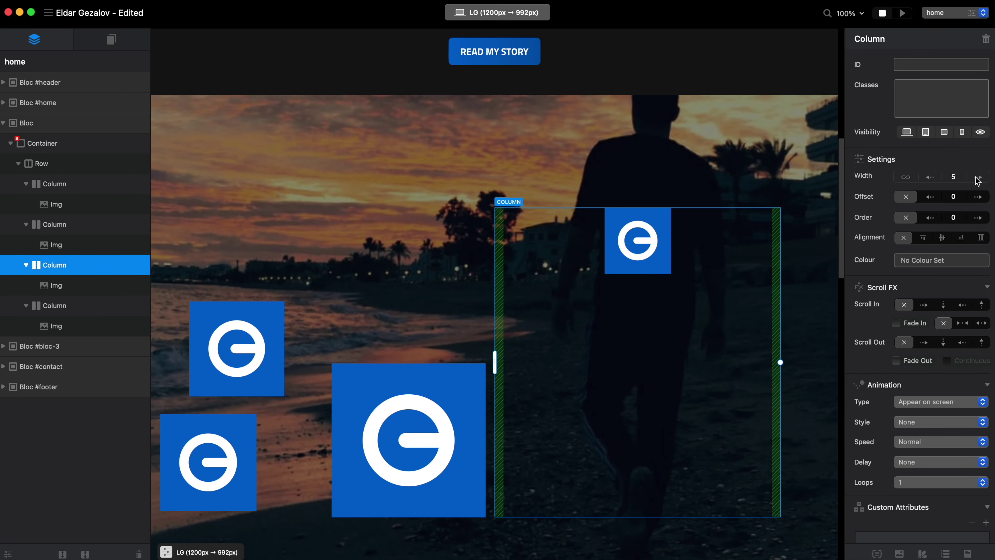
{"action": "left_click", "coordinate": [936, 177]}
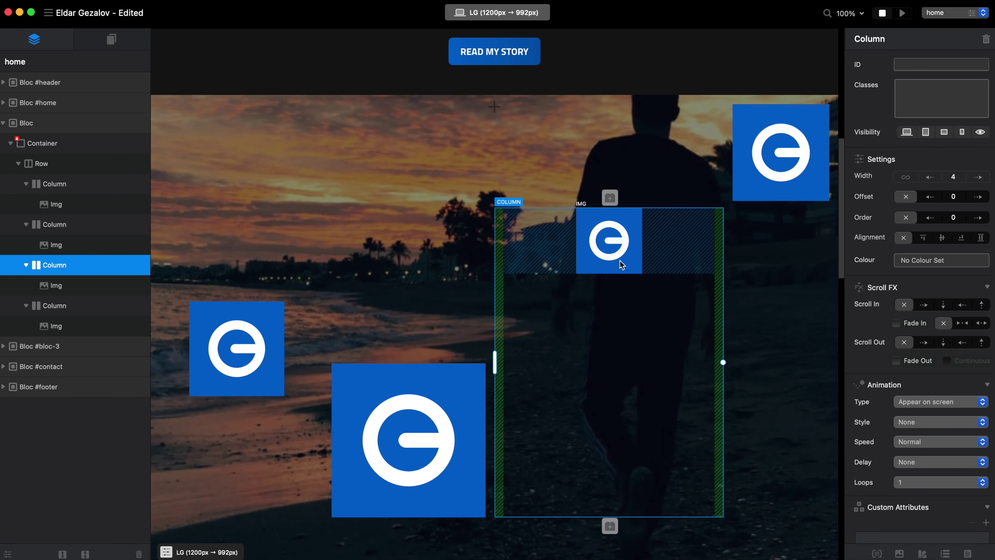
Step: Enlarge the small middle logo to 354px and give it heavily rounded corners
{"action": "left_click", "coordinate": [620, 260]}
{"action": "left_click_drag", "start_coordinate": [642, 238], "coordinate": [795, 235]}
{"action": "left_click_drag", "start_coordinate": [507, 210], "coordinate": [596, 269]}
Step: Add top padding above the bottom-centre logo, then reduce it slightly
{"action": "scroll", "coordinate": [427, 320], "scroll_direction": "down", "scroll_amount": 1}
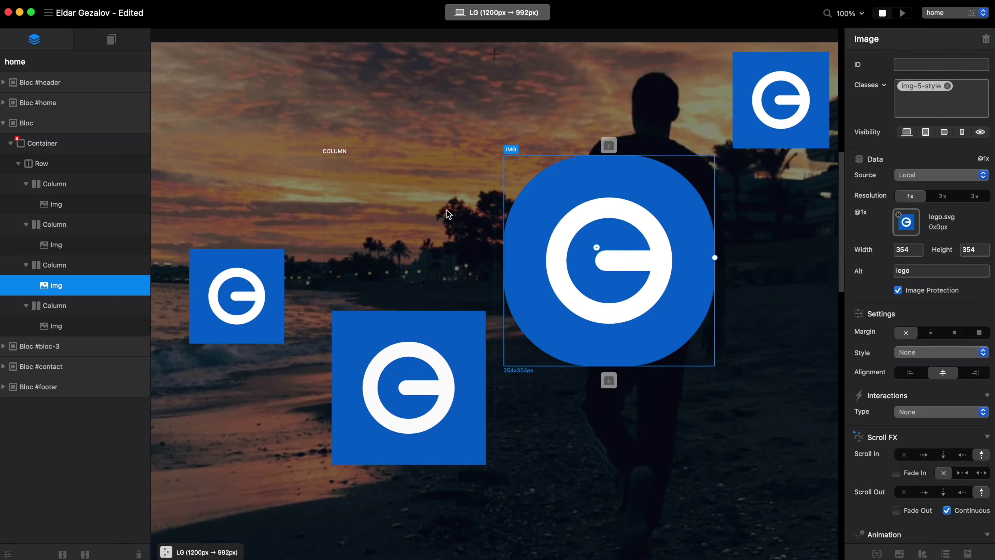
{"action": "left_click", "coordinate": [450, 389]}
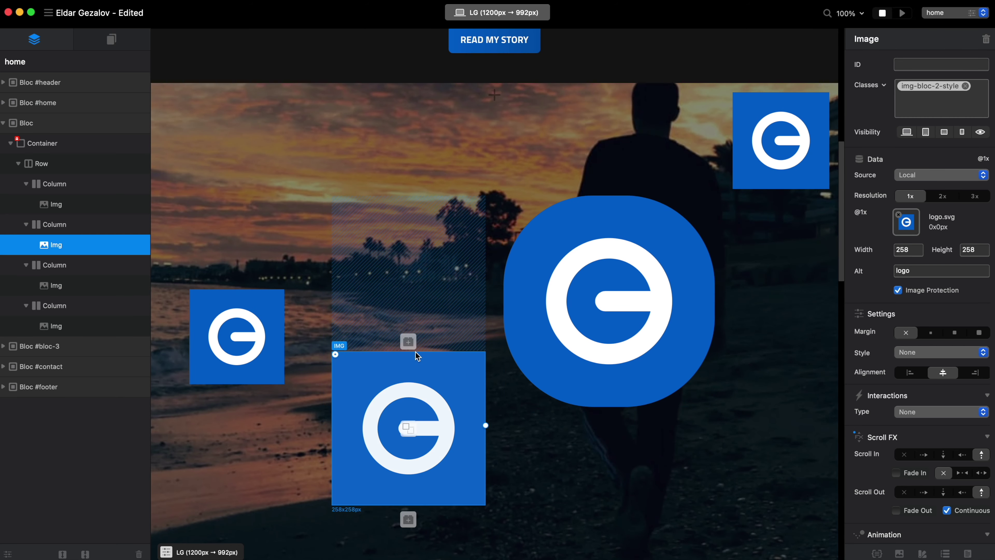
{"action": "left_click_drag", "start_coordinate": [407, 351], "coordinate": [408, 415]}
{"action": "scroll", "coordinate": [561, 386], "scroll_direction": "up", "scroll_amount": 2}
{"action": "scroll", "coordinate": [561, 381], "scroll_direction": "down", "scroll_amount": 3}
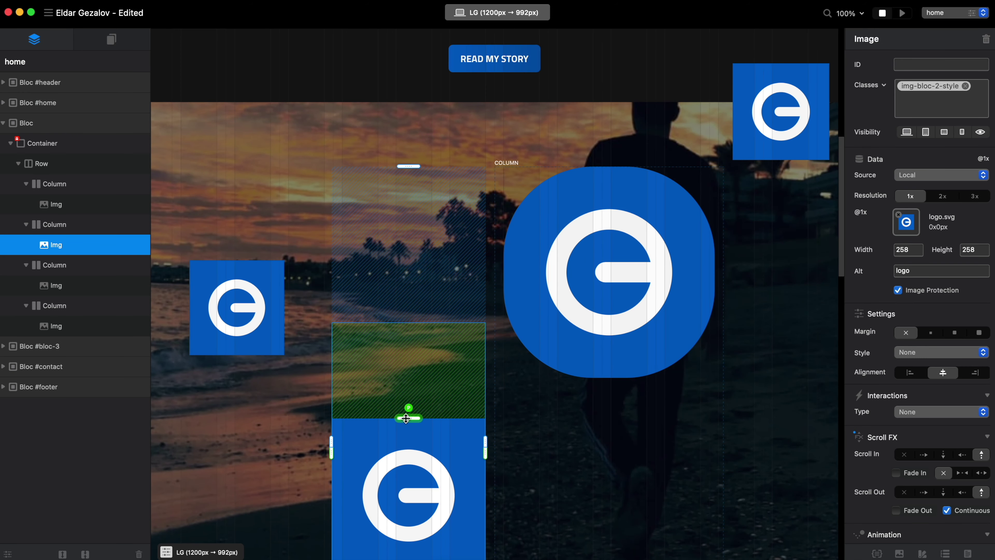
{"action": "left_click_drag", "start_coordinate": [406, 417], "coordinate": [407, 397]}
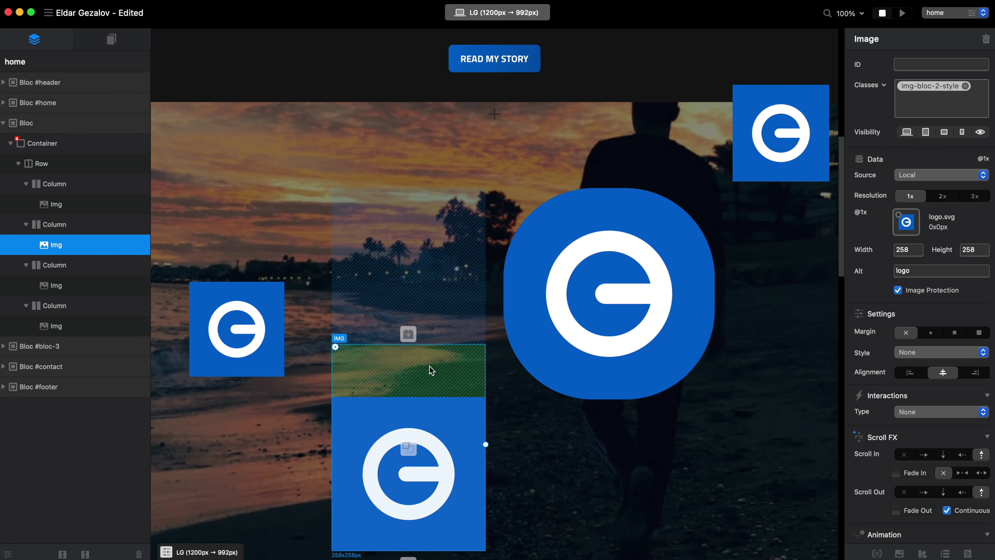
Step: Preview the page and scroll to watch the beach logos move at different speeds
{"action": "left_click", "coordinate": [902, 14]}
{"action": "scroll", "coordinate": [595, 267], "scroll_direction": "down", "scroll_amount": 8}
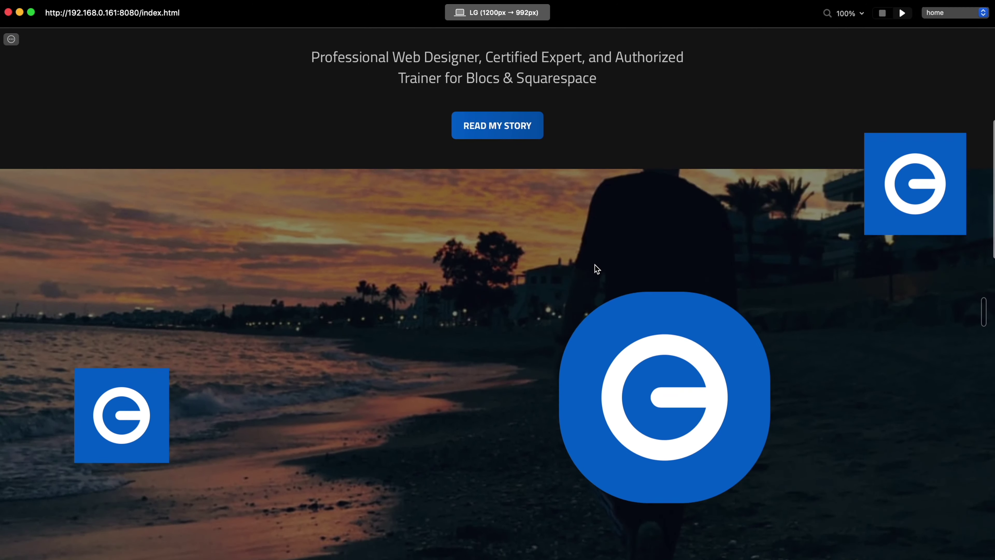
{"action": "scroll", "coordinate": [596, 269], "scroll_direction": "down", "scroll_amount": 6}
{"action": "scroll", "coordinate": [597, 269], "scroll_direction": "up", "scroll_amount": 5}
{"action": "scroll", "coordinate": [596, 269], "scroll_direction": "down", "scroll_amount": 4}
{"action": "scroll", "coordinate": [595, 269], "scroll_direction": "down", "scroll_amount": 3}
{"action": "scroll", "coordinate": [595, 269], "scroll_direction": "up", "scroll_amount": 7}
{"action": "scroll", "coordinate": [595, 270], "scroll_direction": "down", "scroll_amount": 3}
{"action": "scroll", "coordinate": [594, 265], "scroll_direction": "down", "scroll_amount": 2}
{"action": "scroll", "coordinate": [595, 265], "scroll_direction": "up", "scroll_amount": 5}
{"action": "scroll", "coordinate": [595, 264], "scroll_direction": "down", "scroll_amount": 7}
{"action": "scroll", "coordinate": [594, 264], "scroll_direction": "up", "scroll_amount": 5}
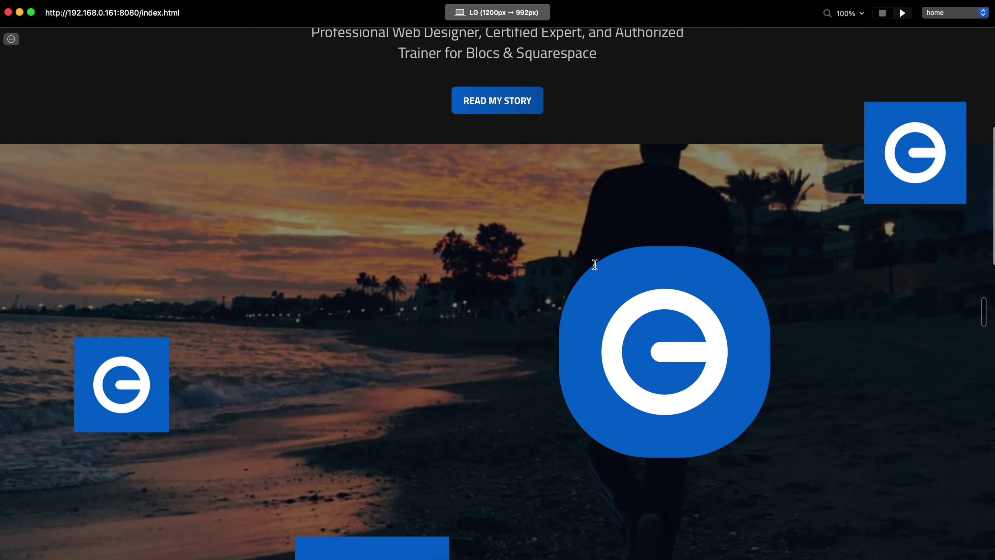
{"action": "scroll", "coordinate": [594, 265], "scroll_direction": "down", "scroll_amount": 4}
{"action": "scroll", "coordinate": [593, 263], "scroll_direction": "up", "scroll_amount": 6}
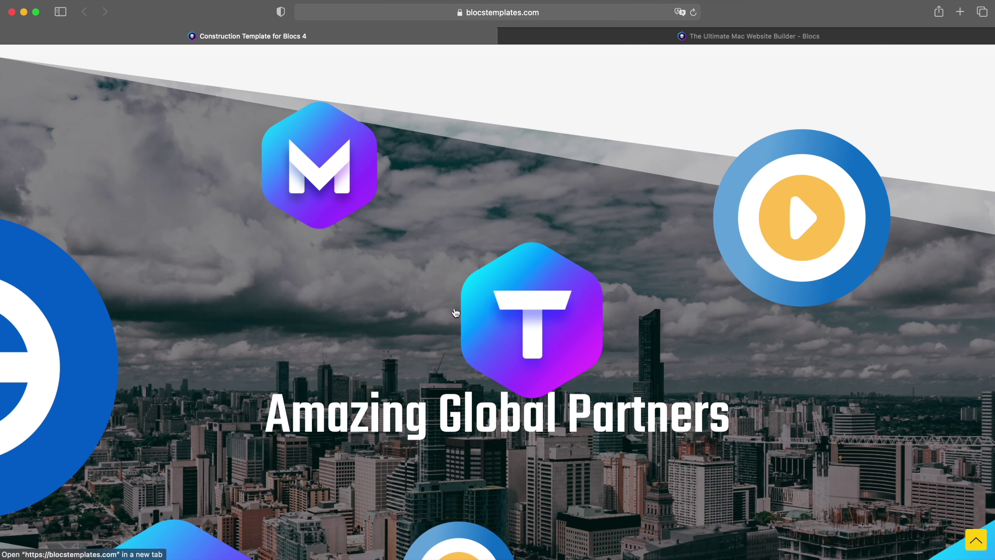
Step: Scroll up and down through the construction template's floating partner logos in Safari
{"action": "scroll", "coordinate": [560, 212], "scroll_direction": "down", "scroll_amount": 3}
{"action": "scroll", "coordinate": [528, 269], "scroll_direction": "up", "scroll_amount": 2}
{"action": "scroll", "coordinate": [529, 269], "scroll_direction": "down", "scroll_amount": 2}
{"action": "scroll", "coordinate": [162, 240], "scroll_direction": "up", "scroll_amount": 4}
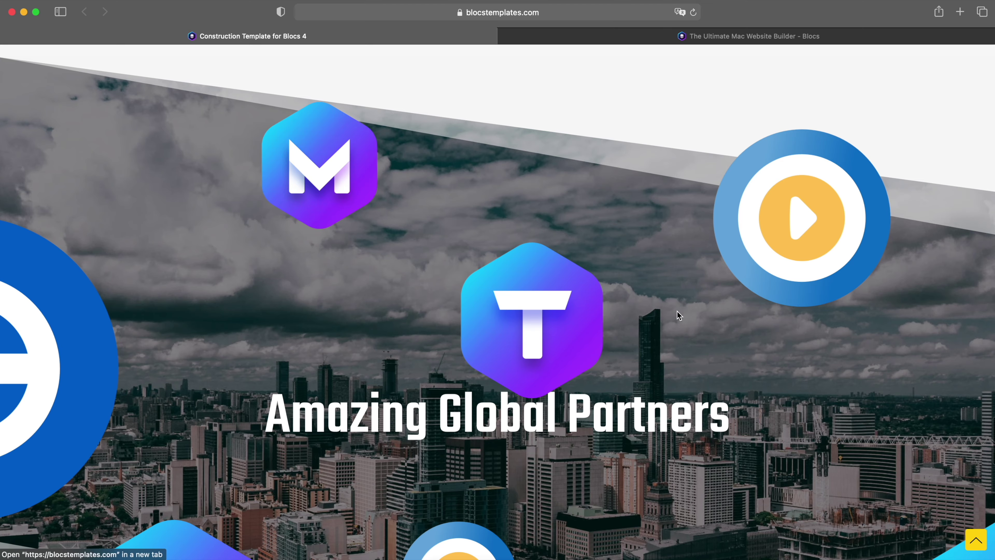
{"action": "scroll", "coordinate": [677, 311], "scroll_direction": "down", "scroll_amount": 9}
{"action": "scroll", "coordinate": [676, 311], "scroll_direction": "up", "scroll_amount": 6}
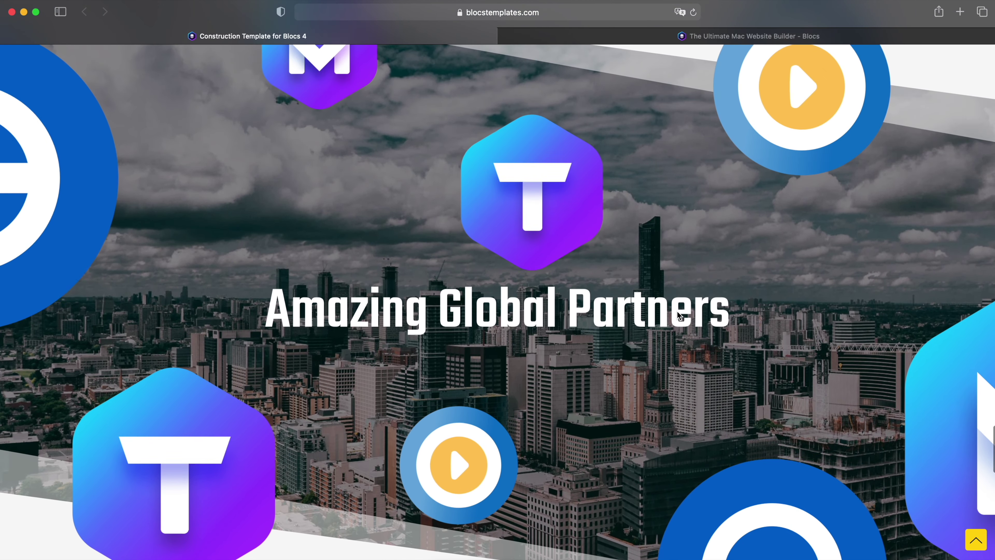
{"action": "scroll", "coordinate": [676, 312], "scroll_direction": "up", "scroll_amount": 3}
{"action": "scroll", "coordinate": [677, 311], "scroll_direction": "down", "scroll_amount": 5}
Step: Switch to the blocsapp.com tab and scroll through The Blocs Store add-on cards
{"action": "left_click", "coordinate": [758, 42]}
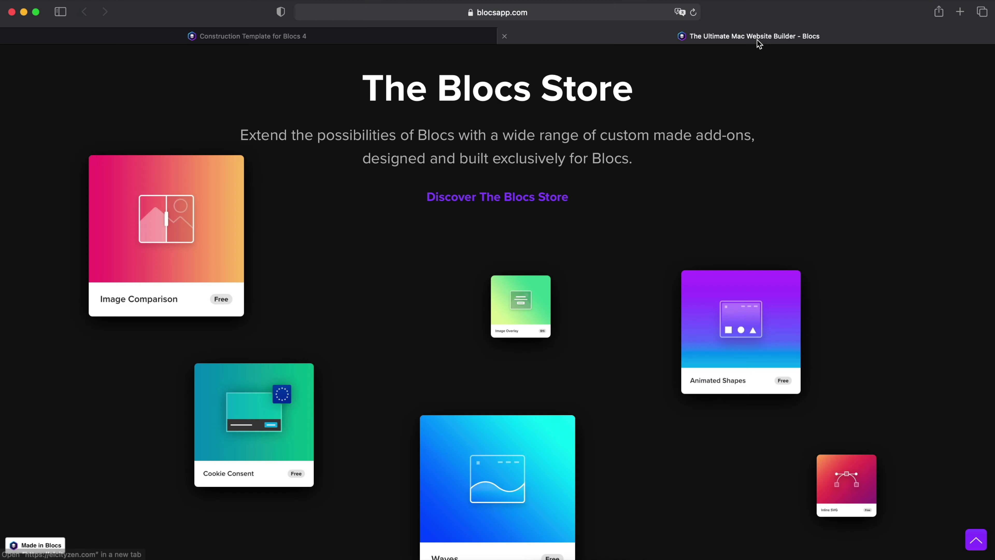
{"action": "scroll", "coordinate": [192, 246], "scroll_direction": "down", "scroll_amount": 4}
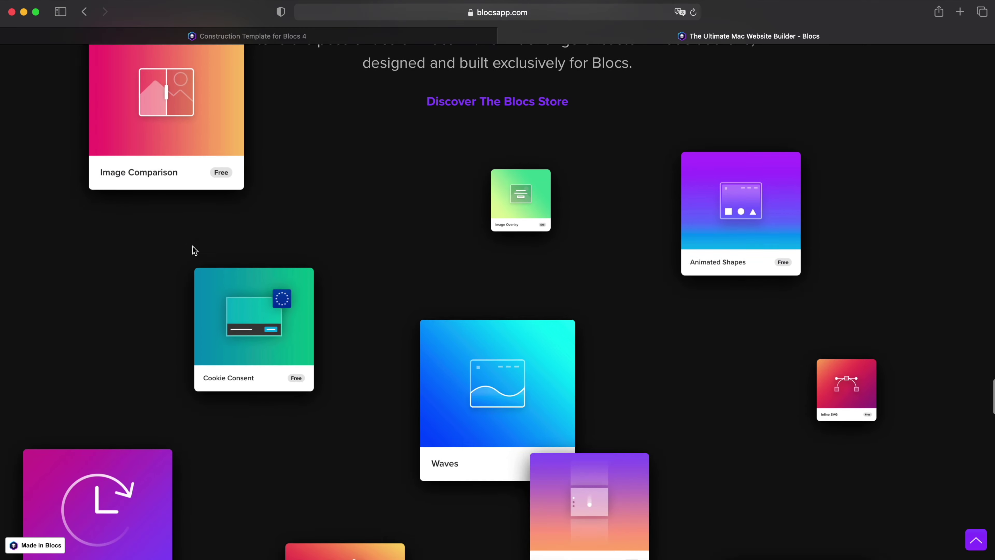
{"action": "scroll", "coordinate": [192, 246], "scroll_direction": "up", "scroll_amount": 5}
{"action": "scroll", "coordinate": [192, 244], "scroll_direction": "down", "scroll_amount": 7}
{"action": "scroll", "coordinate": [192, 248], "scroll_direction": "up", "scroll_amount": 2}
{"action": "scroll", "coordinate": [192, 248], "scroll_direction": "down", "scroll_amount": 5}
{"action": "scroll", "coordinate": [192, 248], "scroll_direction": "up", "scroll_amount": 5}
{"action": "scroll", "coordinate": [192, 249], "scroll_direction": "up", "scroll_amount": 4}
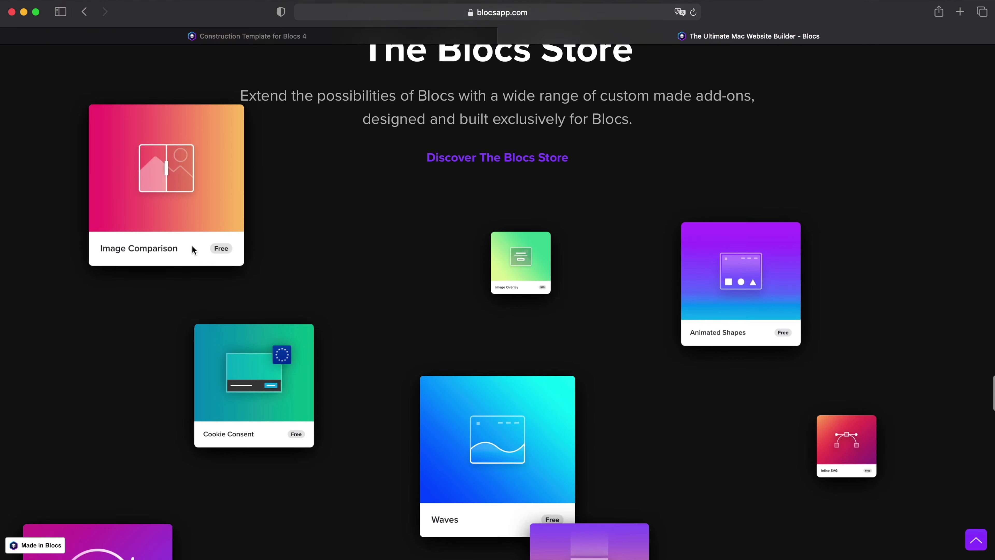
{"action": "scroll", "coordinate": [192, 249], "scroll_direction": "down", "scroll_amount": 7}
{"action": "scroll", "coordinate": [192, 246], "scroll_direction": "up", "scroll_amount": 5}
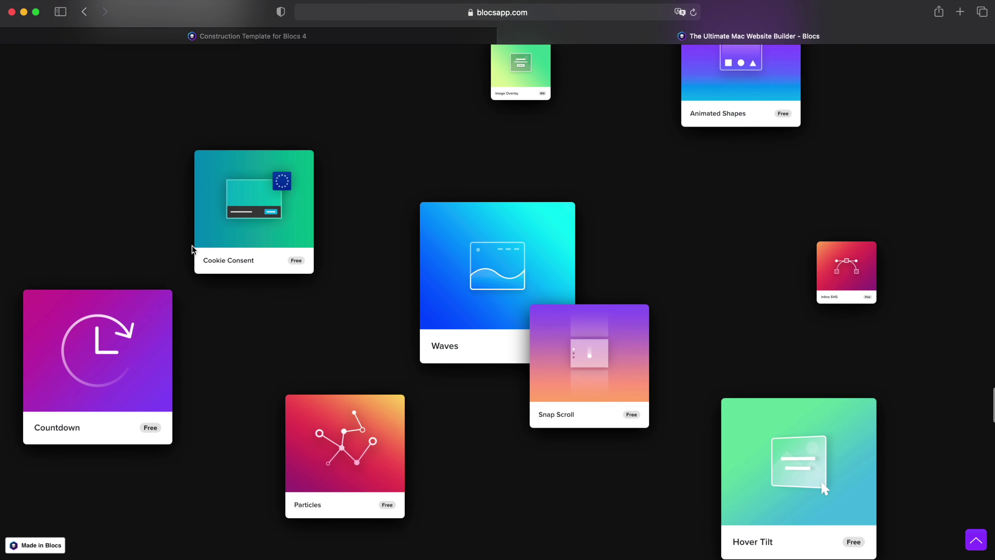
{"action": "scroll", "coordinate": [193, 250], "scroll_direction": "up", "scroll_amount": 1}
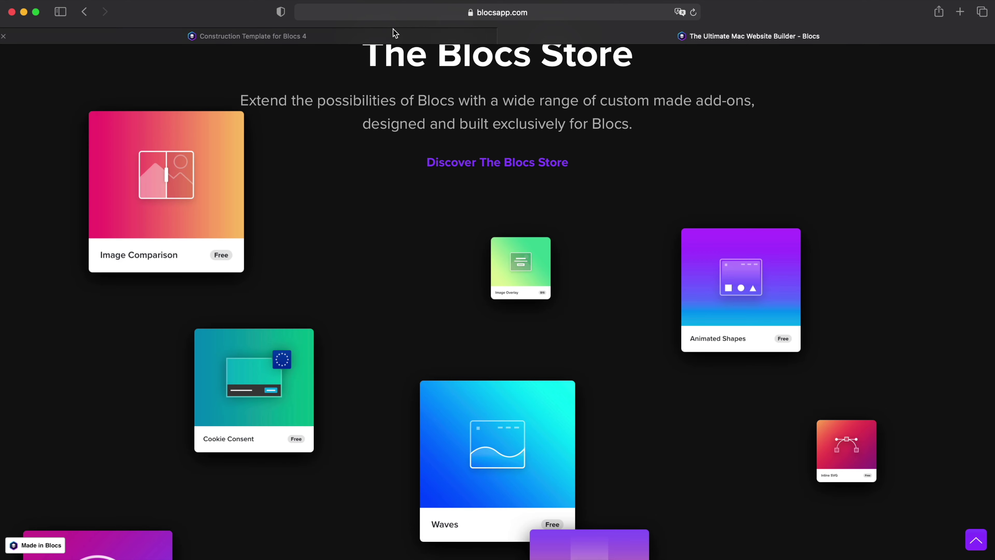
{"action": "scroll", "coordinate": [415, 253], "scroll_direction": "down", "scroll_amount": 3}
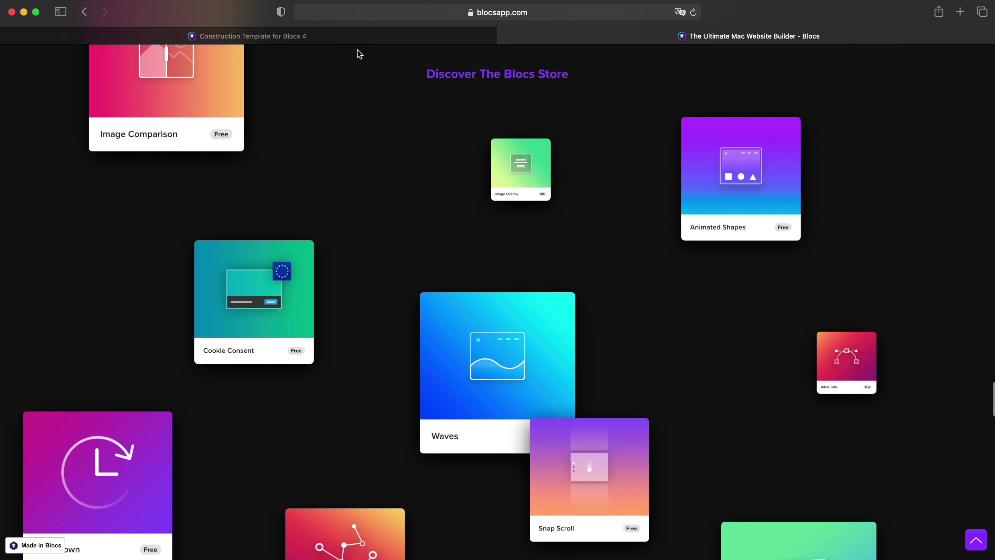
{"action": "scroll", "coordinate": [382, 280], "scroll_direction": "down", "scroll_amount": 10}
{"action": "scroll", "coordinate": [381, 280], "scroll_direction": "up", "scroll_amount": 10}
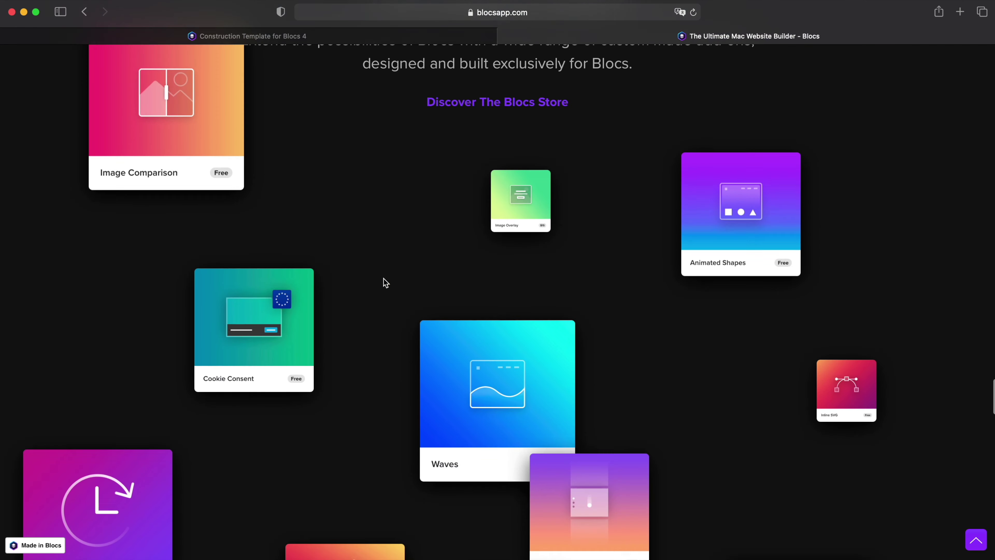
{"action": "scroll", "coordinate": [386, 282], "scroll_direction": "down", "scroll_amount": 10}
{"action": "scroll", "coordinate": [385, 282], "scroll_direction": "up", "scroll_amount": 9}
{"action": "scroll", "coordinate": [386, 282], "scroll_direction": "down", "scroll_amount": 3}
{"action": "scroll", "coordinate": [386, 282], "scroll_direction": "up", "scroll_amount": 3}
Step: Go to the Construction Template for Blocs 4 tab and view its Amazing Global Partners section
{"action": "left_click", "coordinate": [358, 36]}
{"action": "scroll", "coordinate": [671, 315], "scroll_direction": "up", "scroll_amount": 5}
{"action": "scroll", "coordinate": [671, 315], "scroll_direction": "down", "scroll_amount": 3}
{"action": "scroll", "coordinate": [671, 315], "scroll_direction": "up", "scroll_amount": 1}
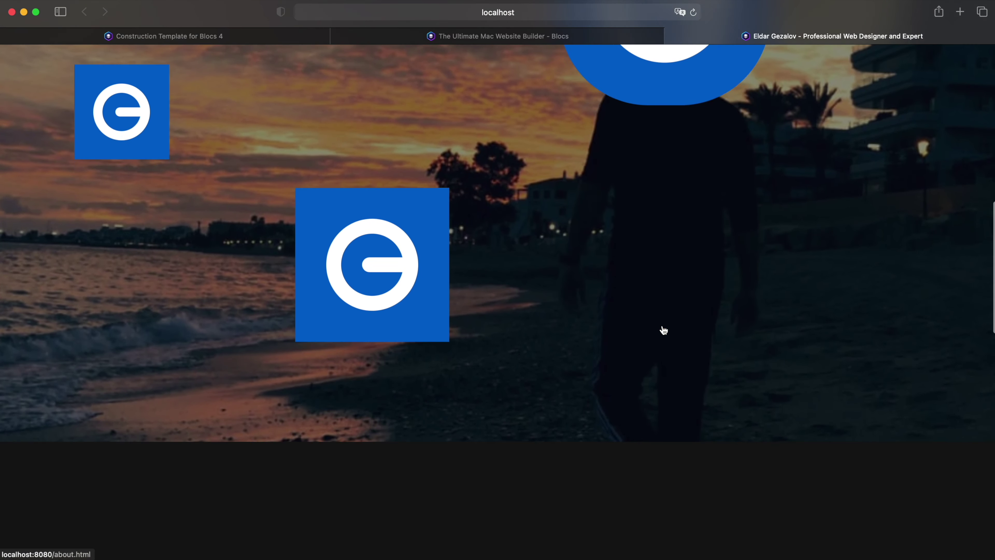
Step: Scroll the localhost preview through the beach parallax section to watch the logos float
{"action": "scroll", "coordinate": [663, 331], "scroll_direction": "up", "scroll_amount": 10}
{"action": "scroll", "coordinate": [663, 331], "scroll_direction": "down", "scroll_amount": 2}
{"action": "scroll", "coordinate": [663, 331], "scroll_direction": "down", "scroll_amount": 5}
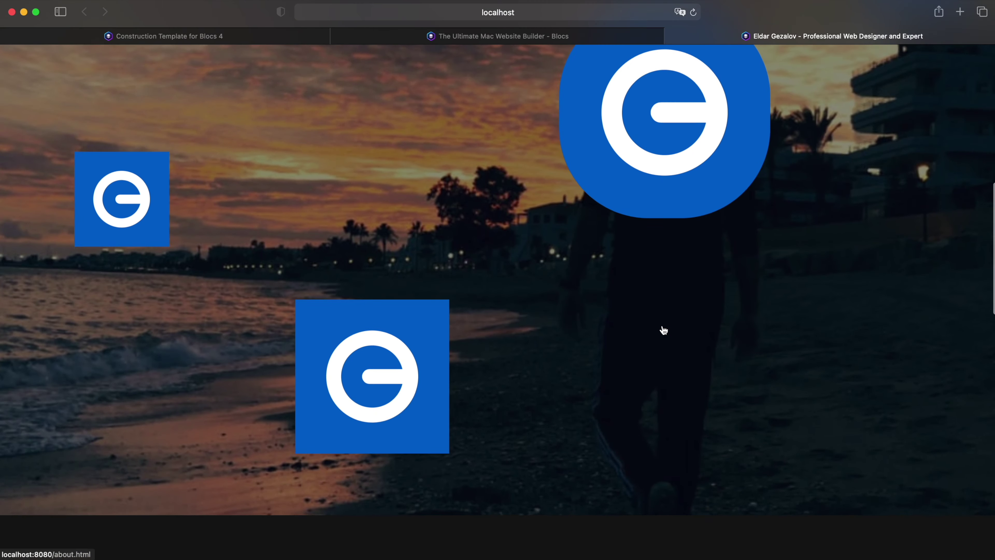
{"action": "scroll", "coordinate": [663, 331], "scroll_direction": "up", "scroll_amount": 4}
{"action": "scroll", "coordinate": [663, 330], "scroll_direction": "down", "scroll_amount": 5}
{"action": "scroll", "coordinate": [663, 330], "scroll_direction": "up", "scroll_amount": 5}
{"action": "scroll", "coordinate": [663, 330], "scroll_direction": "down", "scroll_amount": 6}
{"action": "scroll", "coordinate": [663, 330], "scroll_direction": "up", "scroll_amount": 7}
{"action": "scroll", "coordinate": [663, 331], "scroll_direction": "down", "scroll_amount": 3}
{"action": "scroll", "coordinate": [663, 330], "scroll_direction": "down", "scroll_amount": 3}
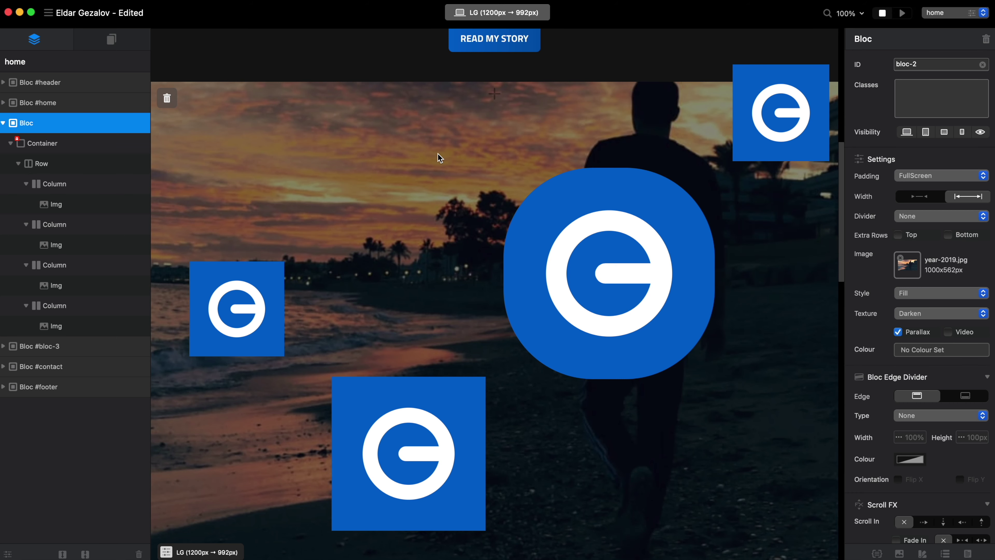
{"action": "scroll", "coordinate": [437, 154], "scroll_direction": "down", "scroll_amount": 4}
Step: Select the large centre logo and open its img-5-style class in the Class Editor
{"action": "scroll", "coordinate": [438, 154], "scroll_direction": "up", "scroll_amount": 4}
{"action": "left_click", "coordinate": [671, 196]}
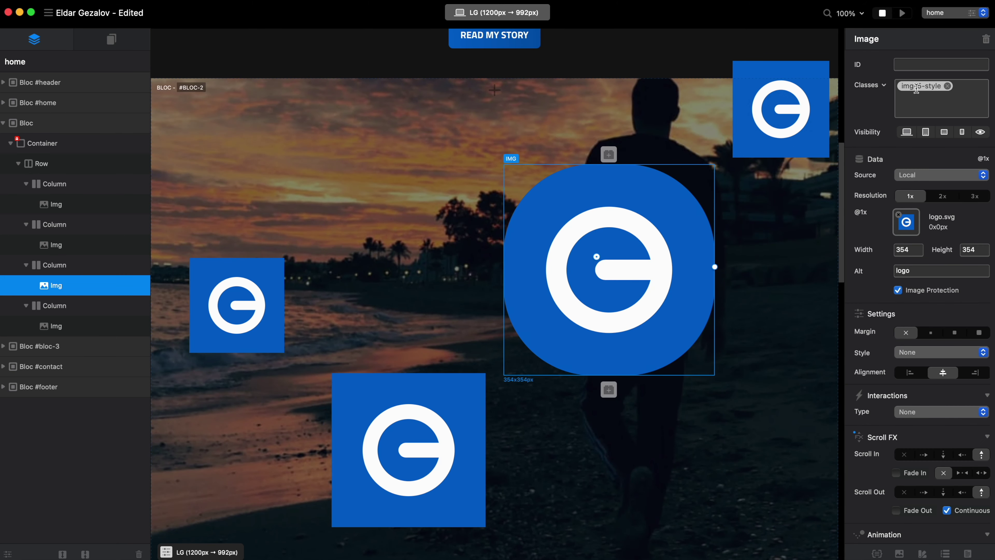
{"action": "left_click", "coordinate": [916, 87]}
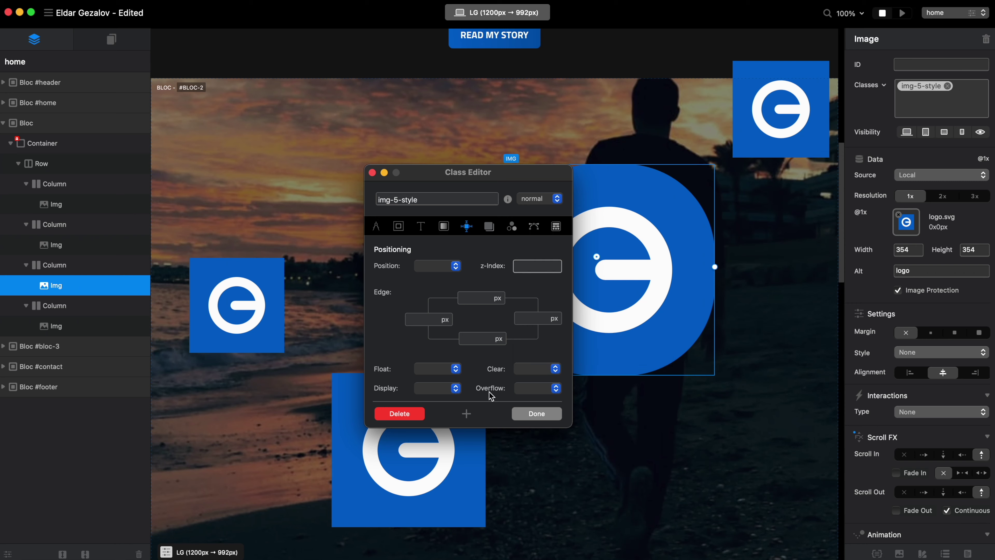
Step: Bring the Safari localhost preview forward and scroll through the floating logos
{"action": "right_click", "coordinate": [539, 558]}
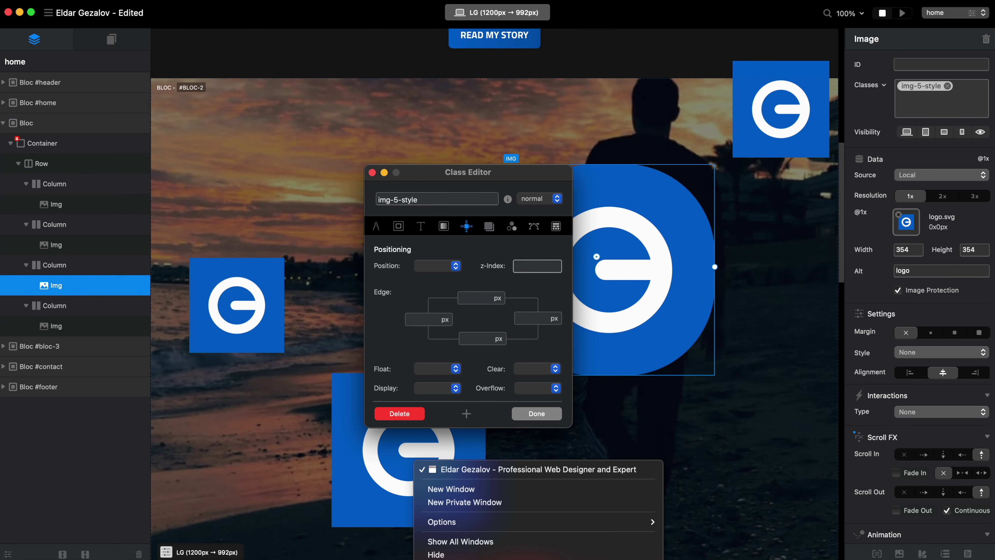
{"action": "left_click", "coordinate": [538, 469]}
{"action": "scroll", "coordinate": [413, 303], "scroll_direction": "up", "scroll_amount": 3}
{"action": "scroll", "coordinate": [412, 303], "scroll_direction": "down", "scroll_amount": 5}
{"action": "scroll", "coordinate": [412, 304], "scroll_direction": "up", "scroll_amount": 5}
{"action": "scroll", "coordinate": [413, 304], "scroll_direction": "down", "scroll_amount": 5}
{"action": "scroll", "coordinate": [413, 303], "scroll_direction": "up", "scroll_amount": 3}
{"action": "scroll", "coordinate": [412, 304], "scroll_direction": "down", "scroll_amount": 3}
{"action": "scroll", "coordinate": [415, 308], "scroll_direction": "up", "scroll_amount": 4}
{"action": "scroll", "coordinate": [423, 333], "scroll_direction": "down", "scroll_amount": 2}
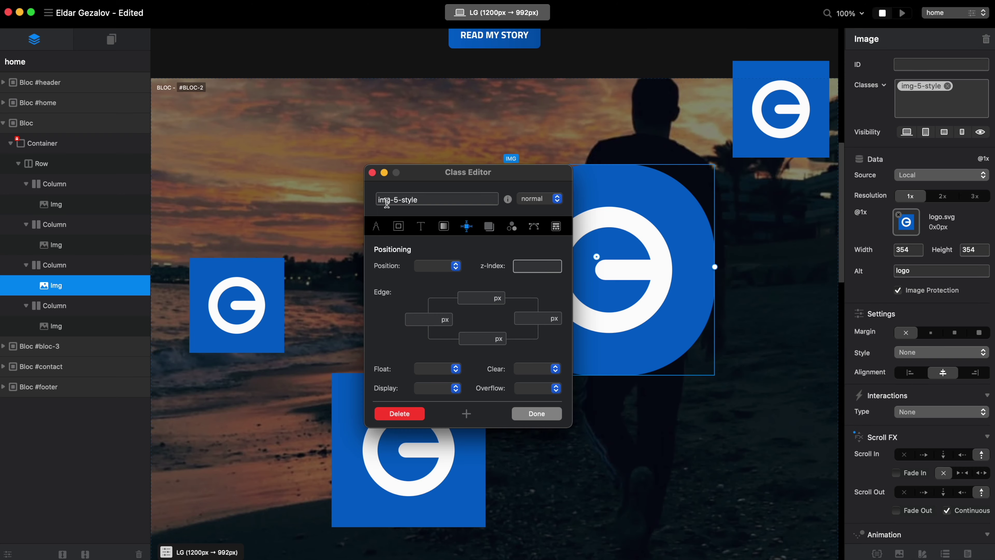
Step: Make the left logo 258 px wide, drag it past the left edge, and preview with Cmd+R
{"action": "left_click", "coordinate": [373, 172]}
{"action": "left_click", "coordinate": [222, 304]}
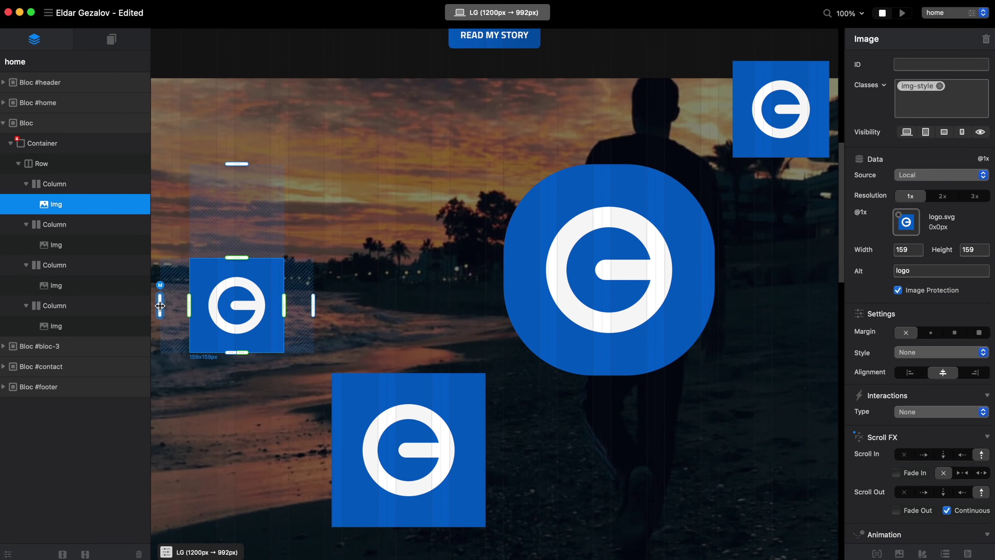
{"action": "left_click_drag", "start_coordinate": [159, 305], "coordinate": [279, 332]}
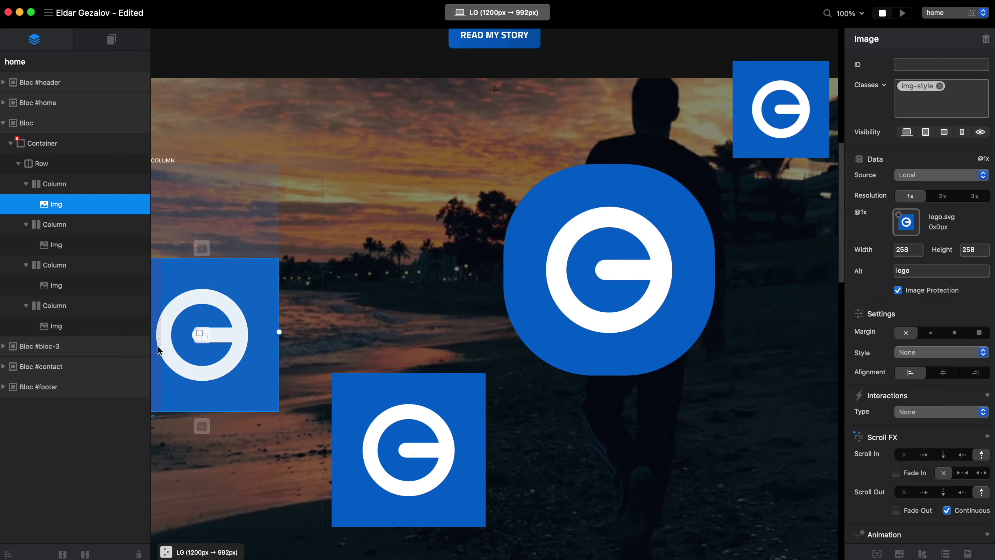
{"action": "key", "text": "super+r"}
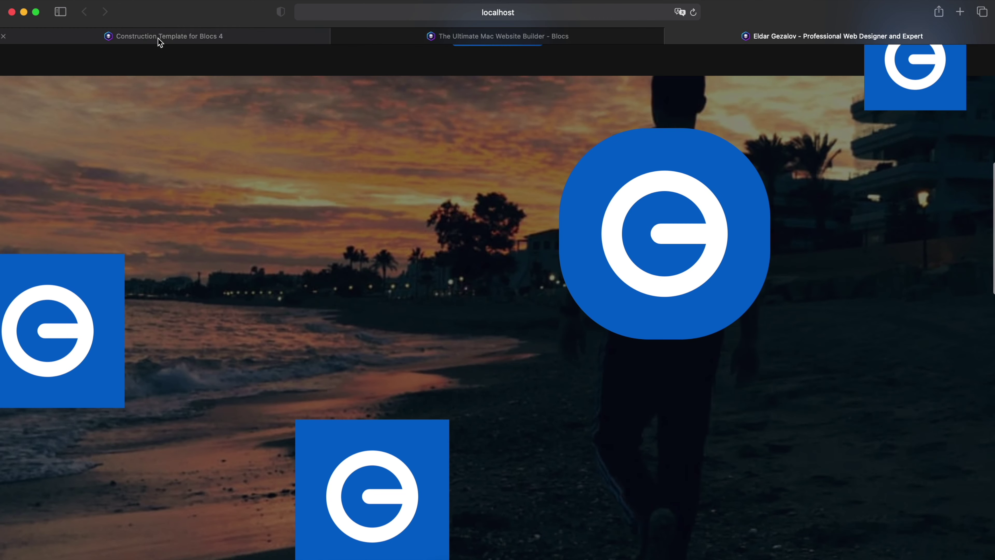
Step: Check the Construction template's partner logos in Safari, then Cmd+Tab back to Blocs
{"action": "left_click", "coordinate": [160, 37]}
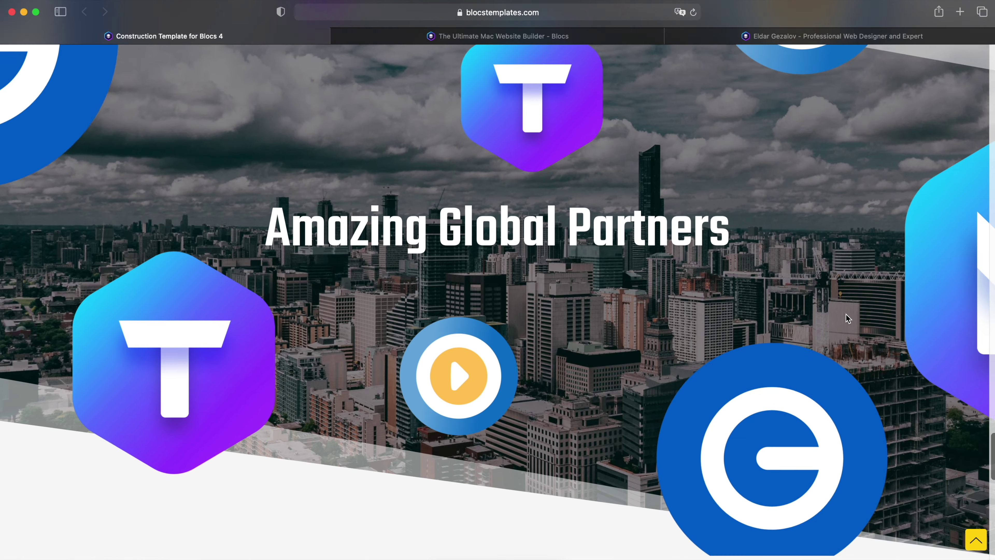
{"action": "scroll", "coordinate": [844, 318], "scroll_direction": "up", "scroll_amount": 3}
{"action": "key", "text": "super+Tab"}
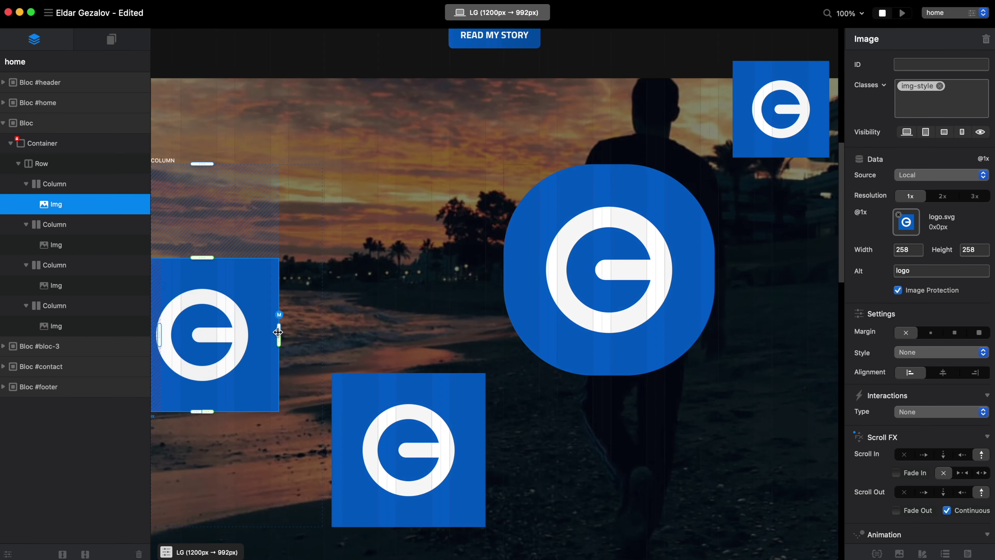
Step: Reselect the left logo and open its img-style class in the Class Editor
{"action": "left_click_drag", "start_coordinate": [278, 328], "coordinate": [236, 279]}
{"action": "left_click", "coordinate": [282, 250]}
{"action": "left_click", "coordinate": [224, 273]}
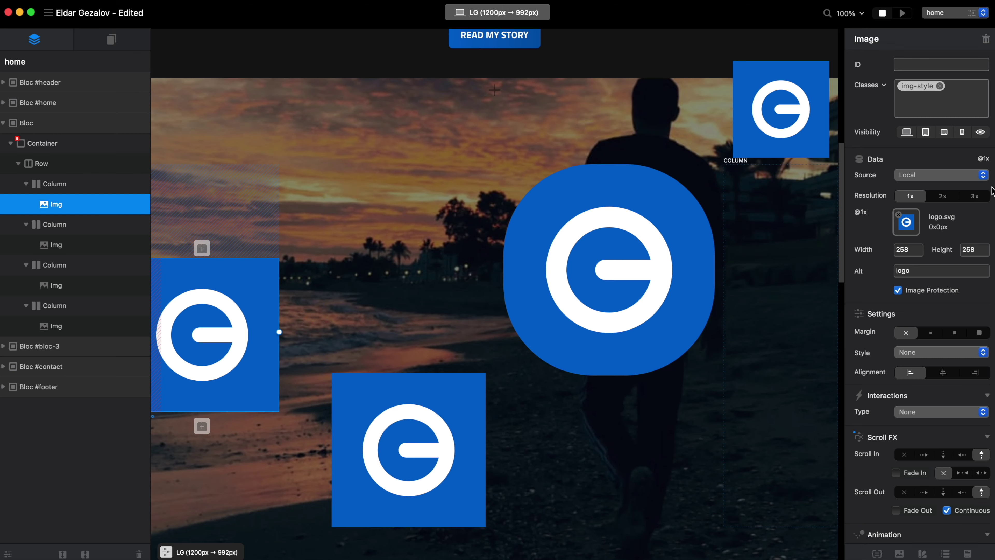
{"action": "left_click", "coordinate": [916, 89]}
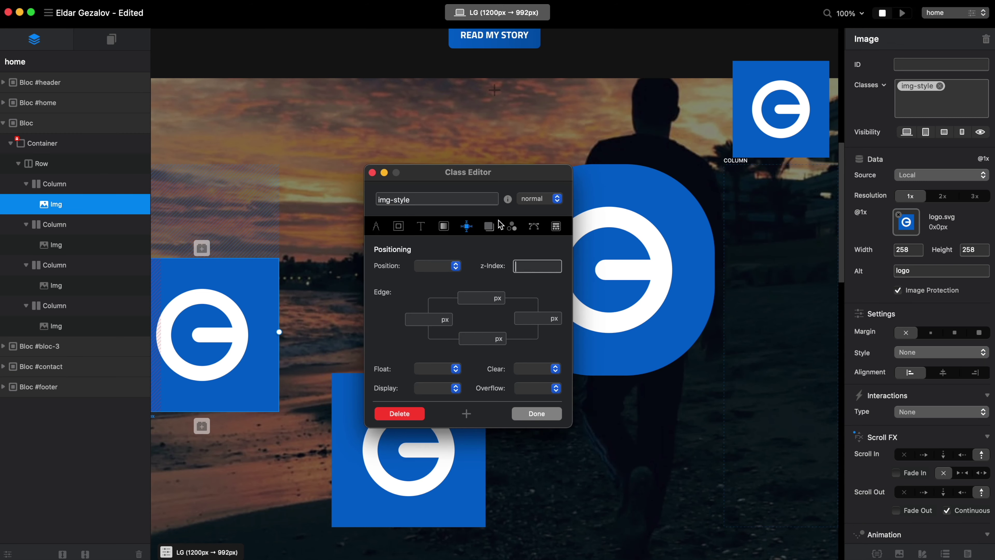
Step: Add a 3 px Blur filter to the img-style class and confirm with Done
{"action": "left_click", "coordinate": [489, 227]}
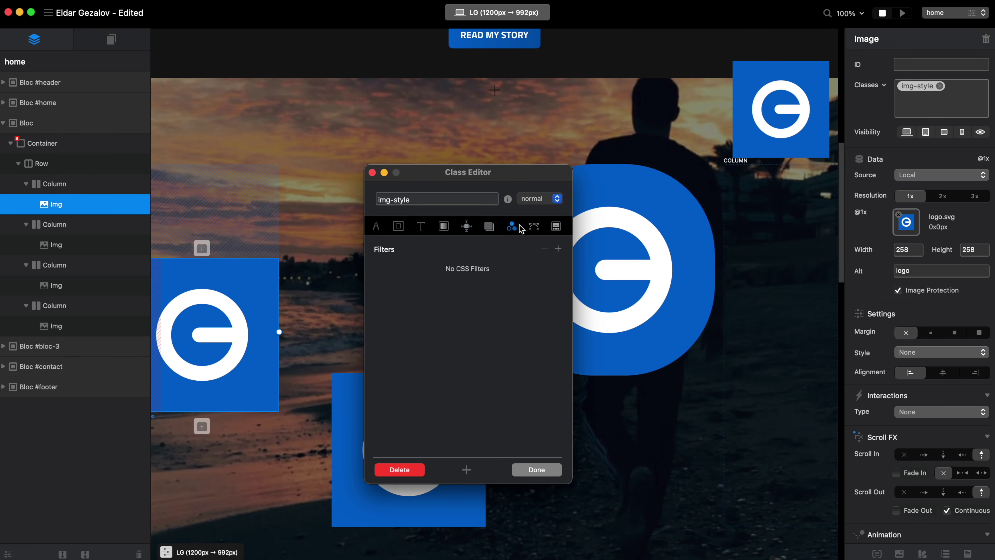
{"action": "left_click", "coordinate": [558, 249]}
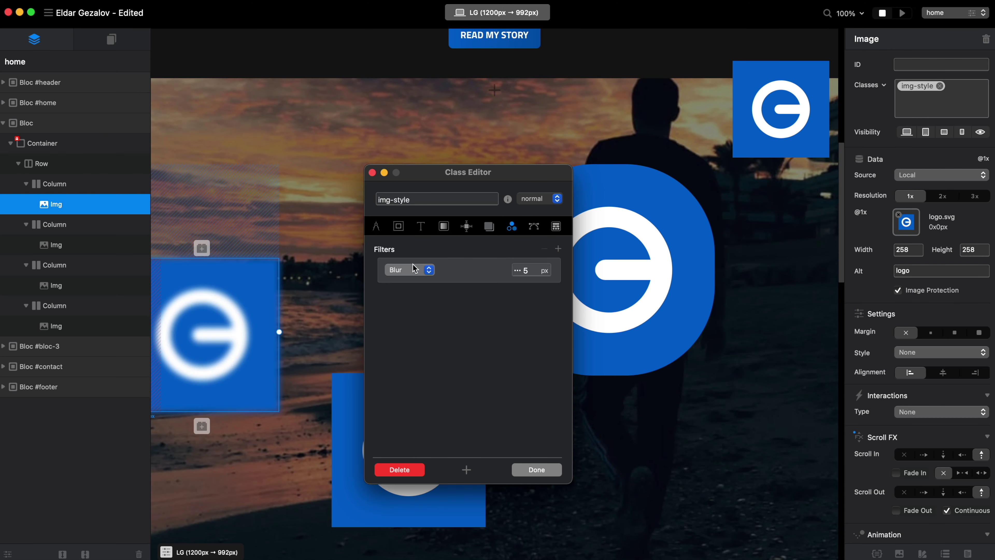
{"action": "left_click", "coordinate": [518, 270]}
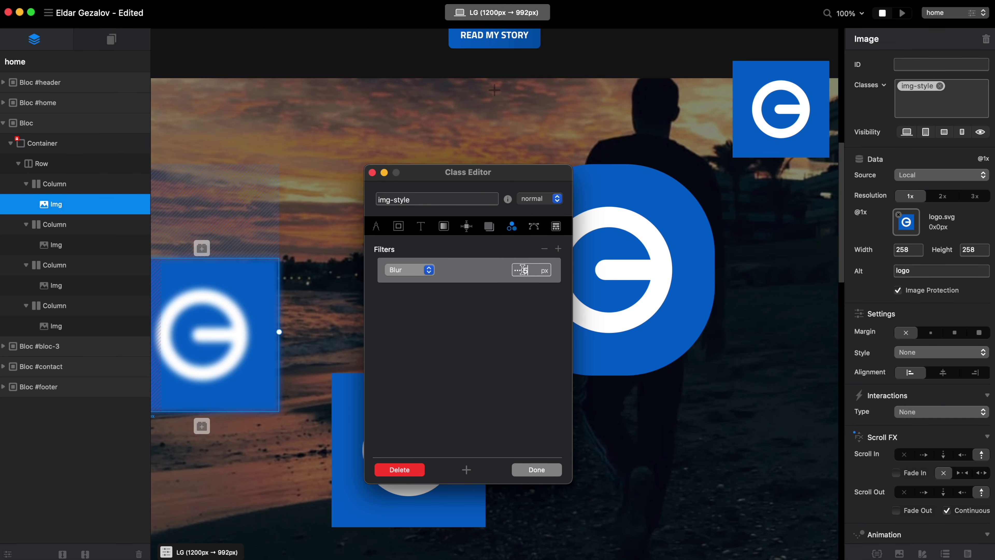
{"action": "key", "text": "BackSpace"}
{"action": "type", "text": "2"}
{"action": "key", "text": "BackSpace"}
{"action": "type", "text": "3"}
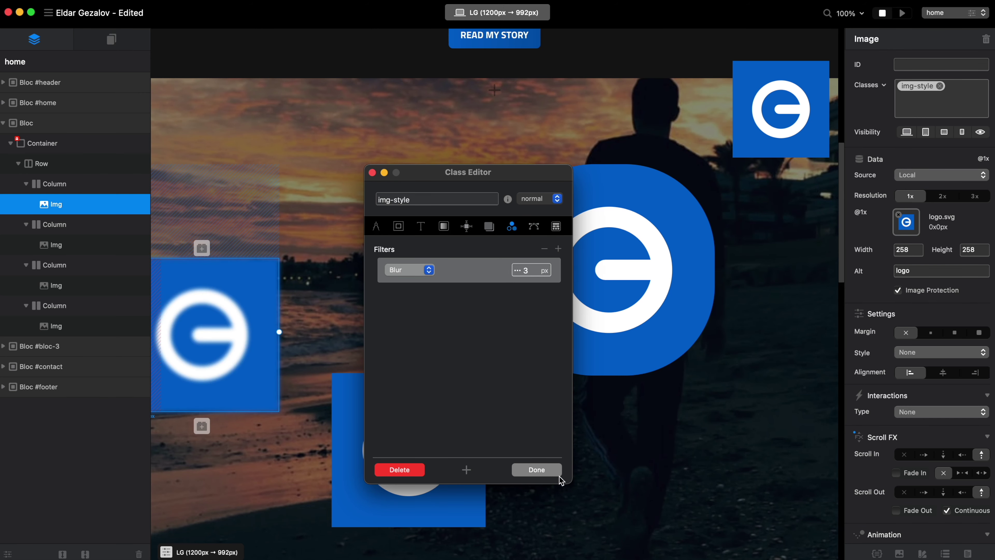
{"action": "left_click", "coordinate": [550, 470]}
{"action": "key", "text": "super+p"}
{"action": "scroll", "coordinate": [592, 356], "scroll_direction": "down", "scroll_amount": 5}
{"action": "scroll", "coordinate": [96, 272], "scroll_direction": "up", "scroll_amount": 3}
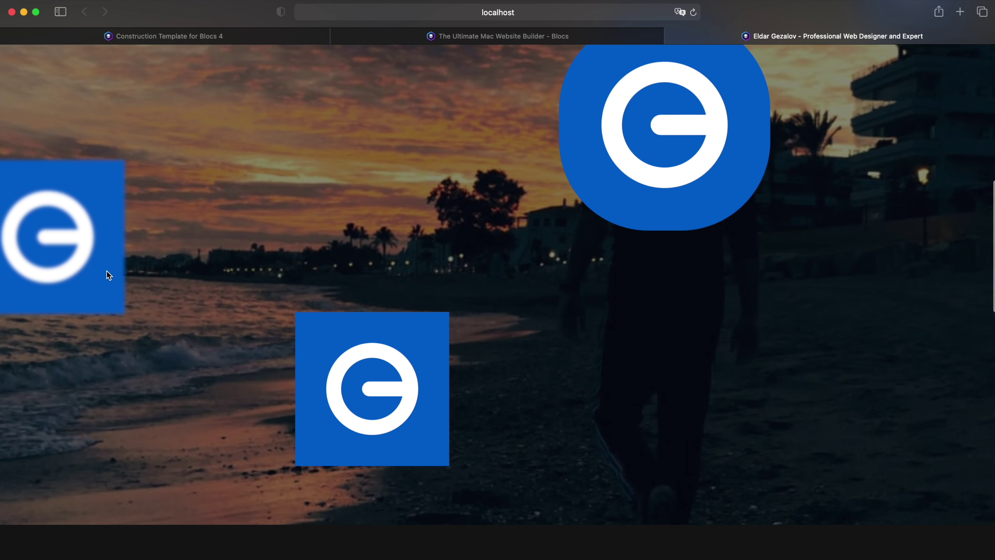
{"action": "scroll", "coordinate": [106, 271], "scroll_direction": "up", "scroll_amount": 5}
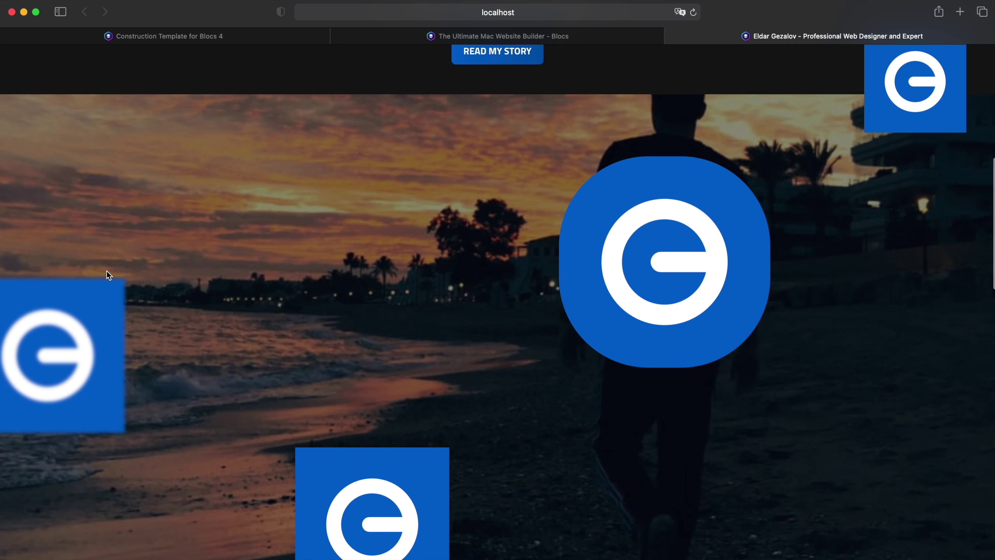
{"action": "scroll", "coordinate": [108, 273], "scroll_direction": "up", "scroll_amount": 3}
{"action": "scroll", "coordinate": [108, 273], "scroll_direction": "down", "scroll_amount": 3}
{"action": "scroll", "coordinate": [107, 273], "scroll_direction": "up", "scroll_amount": 3}
{"action": "scroll", "coordinate": [109, 274], "scroll_direction": "down", "scroll_amount": 8}
{"action": "scroll", "coordinate": [108, 274], "scroll_direction": "up", "scroll_amount": 4}
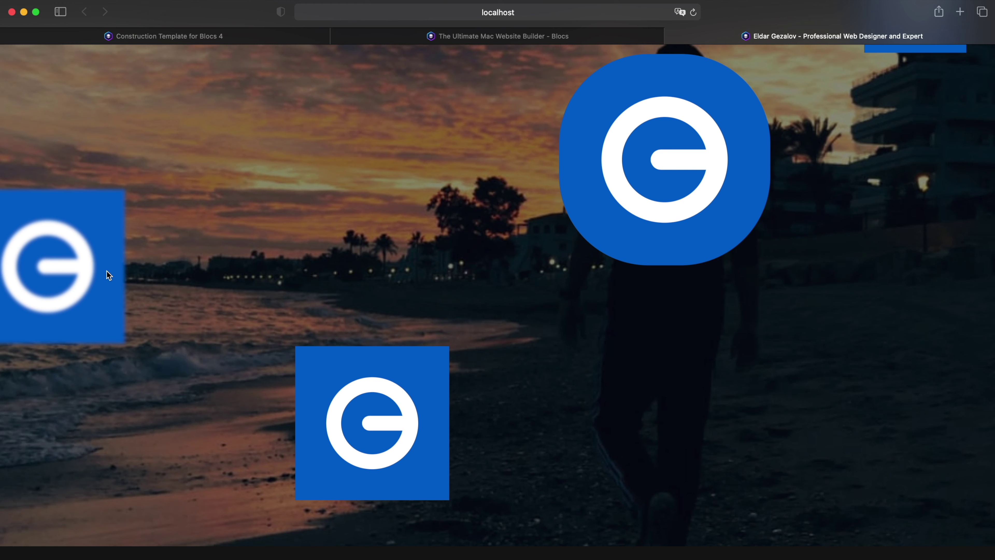